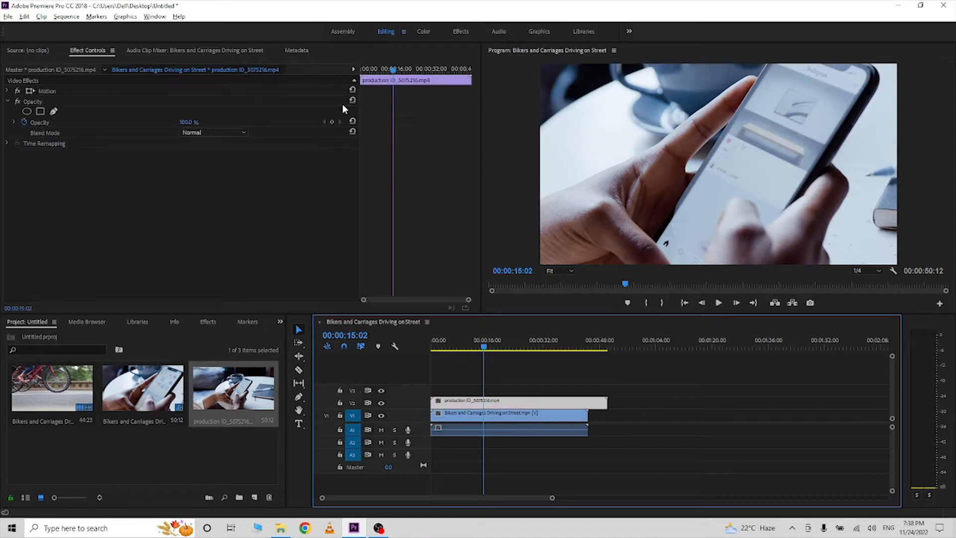
Step: Scale the phone clip on the upper video track down to 57
left_click(42, 94)
left_click(7, 91)
left_click_drag(189, 112, 168, 113)
left_click(441, 352)
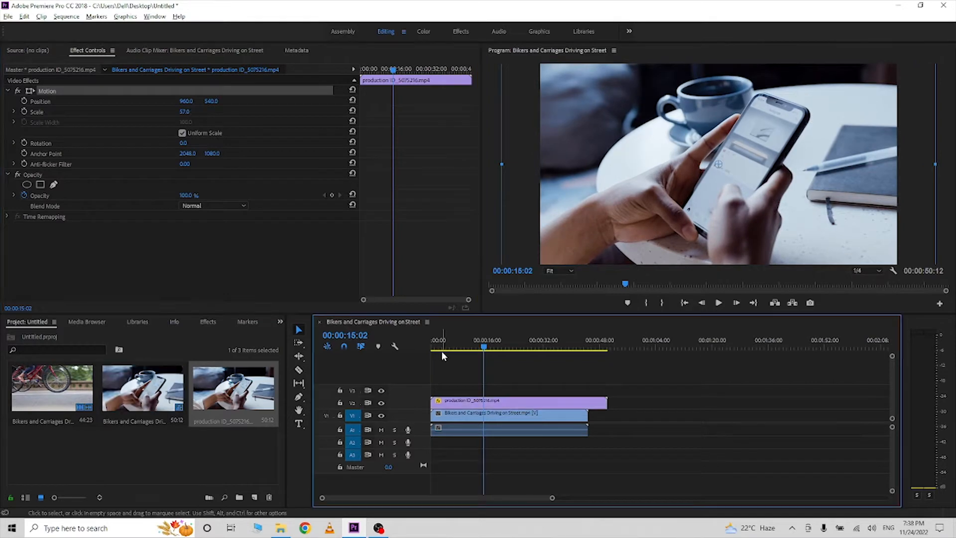
Step: Add an ellipse mask under the phone clip's Opacity effect
left_click(472, 402)
left_click(7, 90)
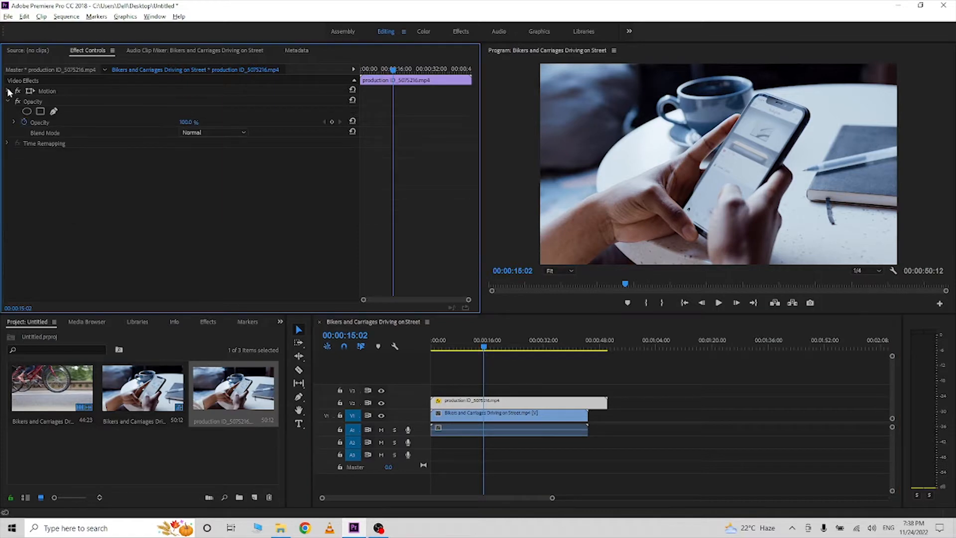
left_click(26, 111)
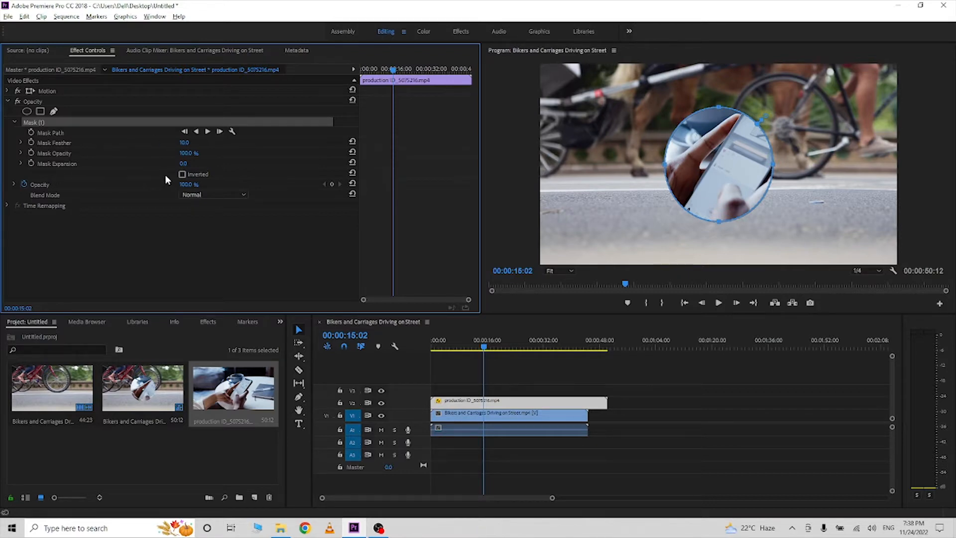
Step: Compare the ellipse mask with and without inversion, leaving Inverted on
left_click(178, 174)
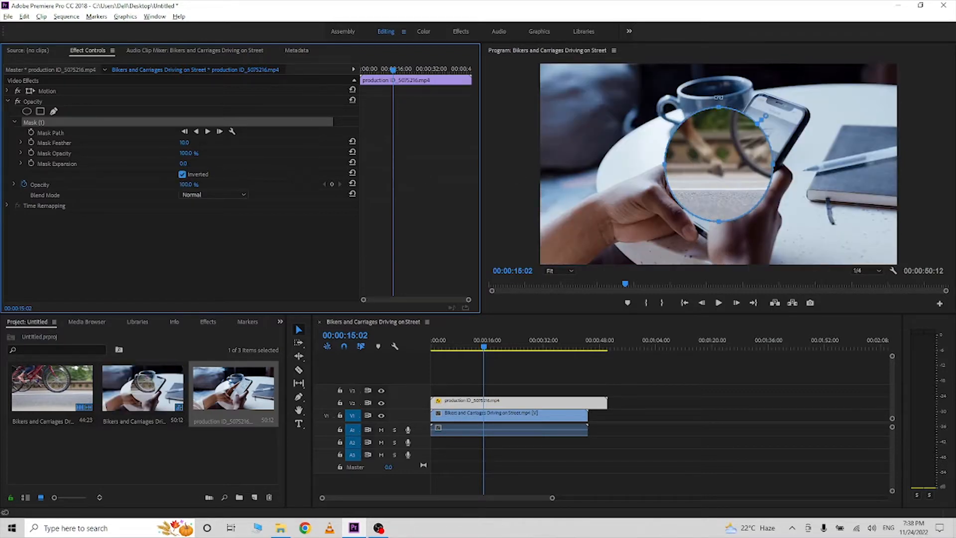
left_click(714, 154)
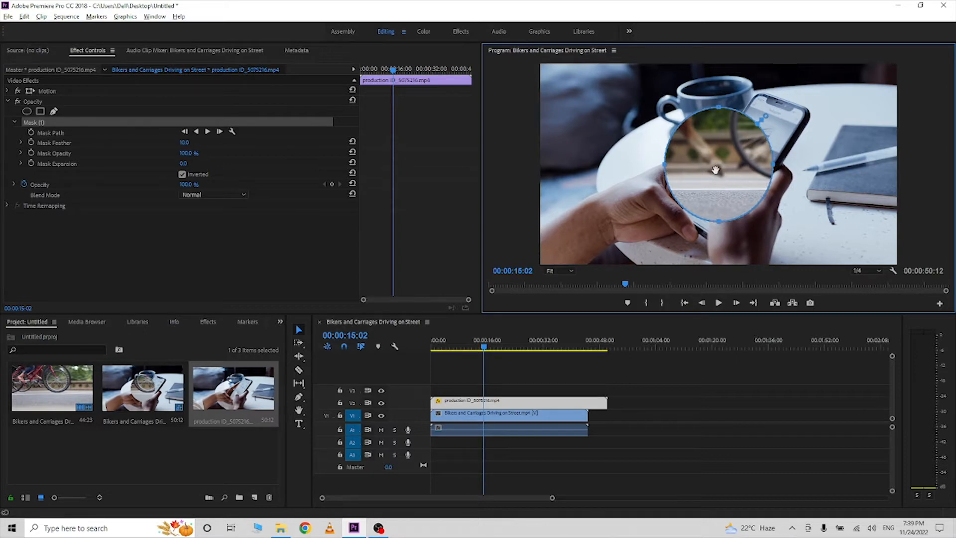
left_click(182, 176)
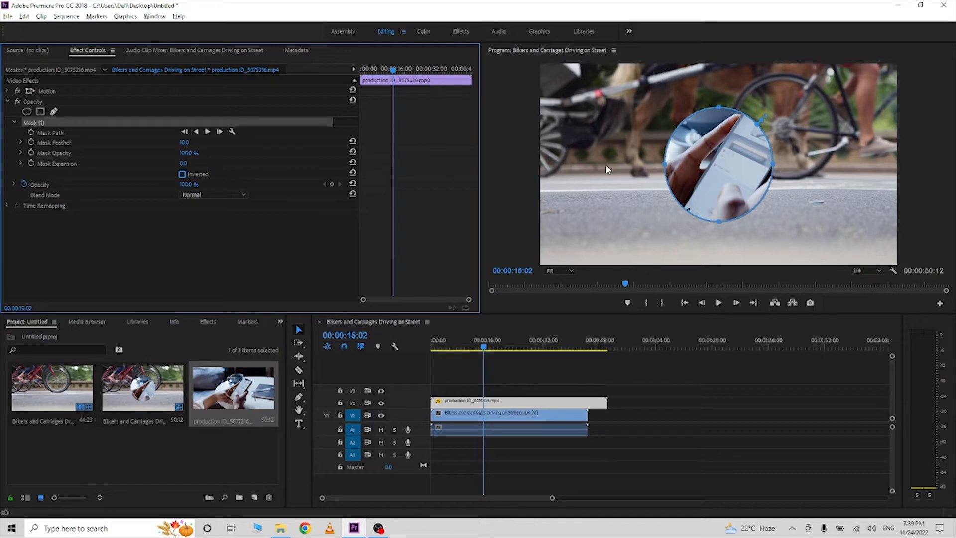
left_click(183, 175)
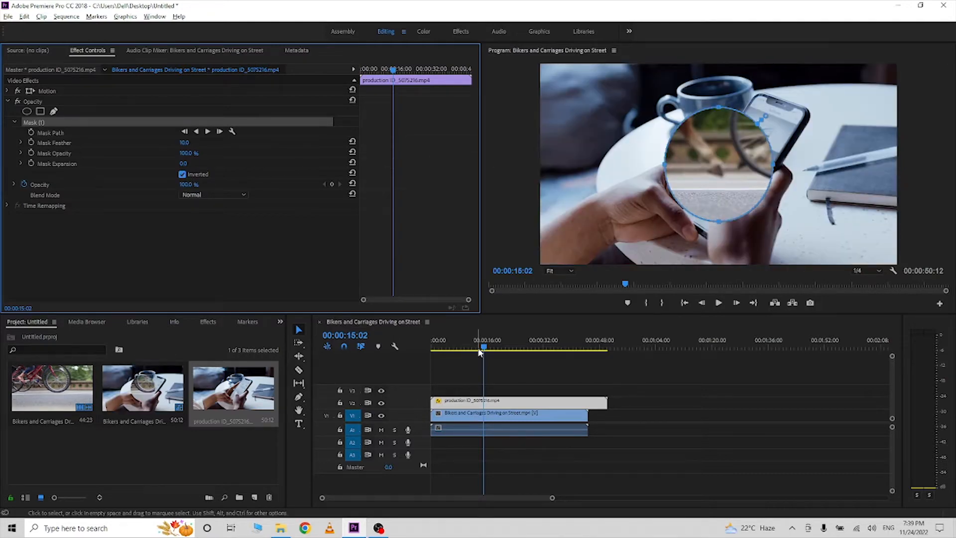
Step: Preview the inverted mask from the start of the sequence and turn off its inversion
left_click_drag(483, 347, 431, 352)
left_click(487, 378)
key("space")
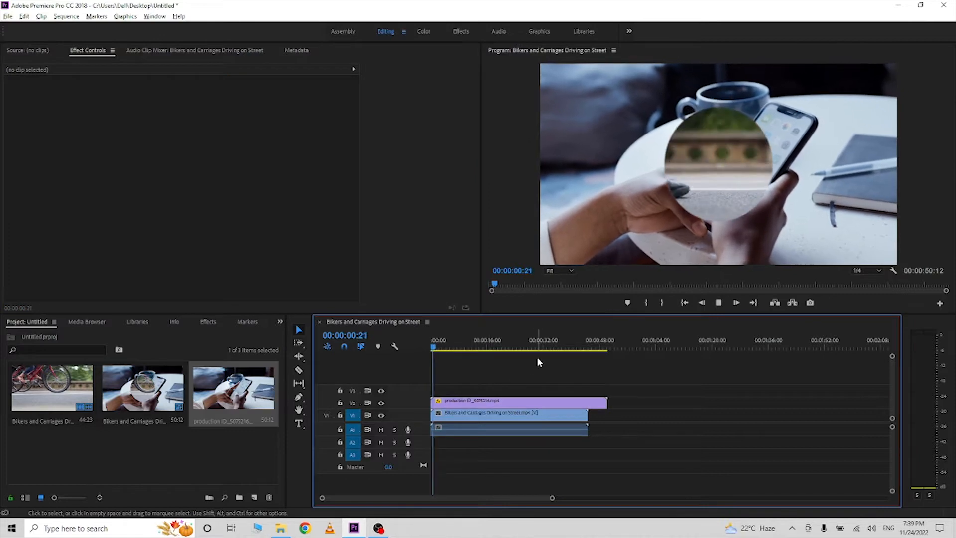
left_click(541, 401)
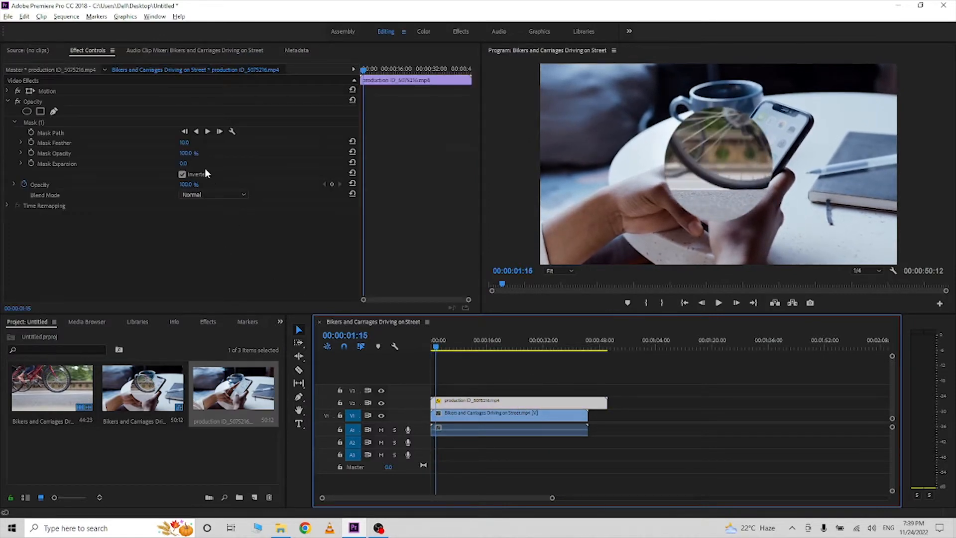
left_click(183, 174)
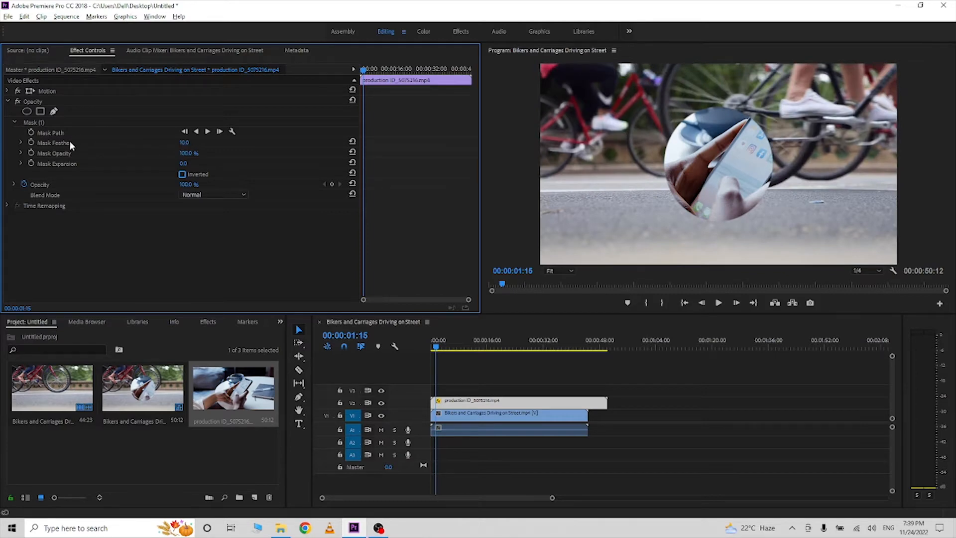
Step: Try a heavy mask feather of 417 and set the ellipse mask's feather to 0
left_click_drag(184, 144, 655, 104)
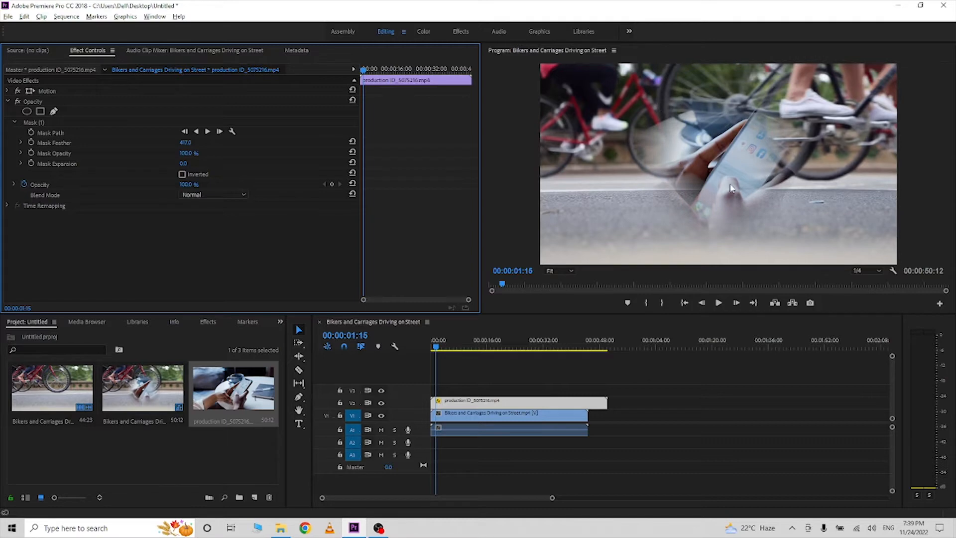
left_click(193, 144)
type("0")
key("Return")
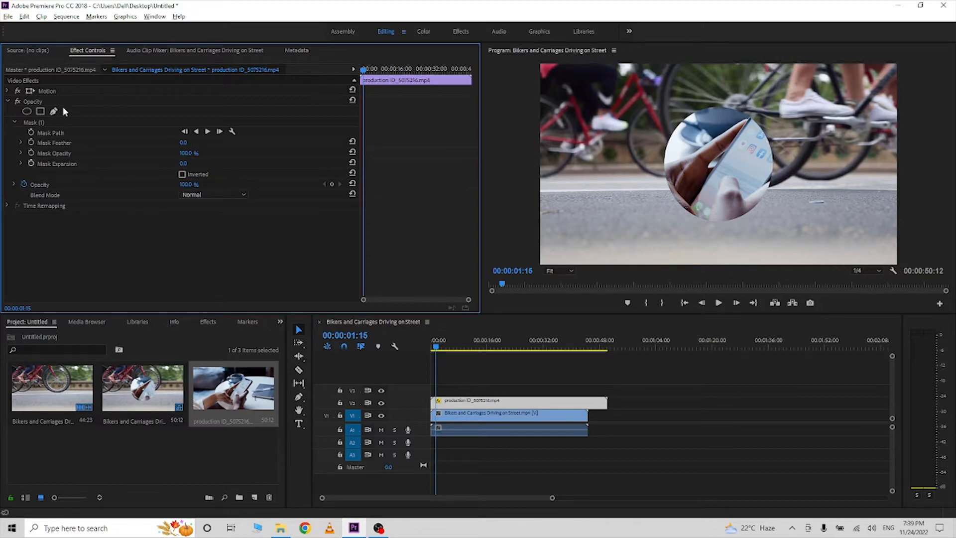
Step: Keyframe the mask feather at the clip start and at 00:00:07:13, and change the feather at a point shortly after that
left_click(404, 321)
key("Home")
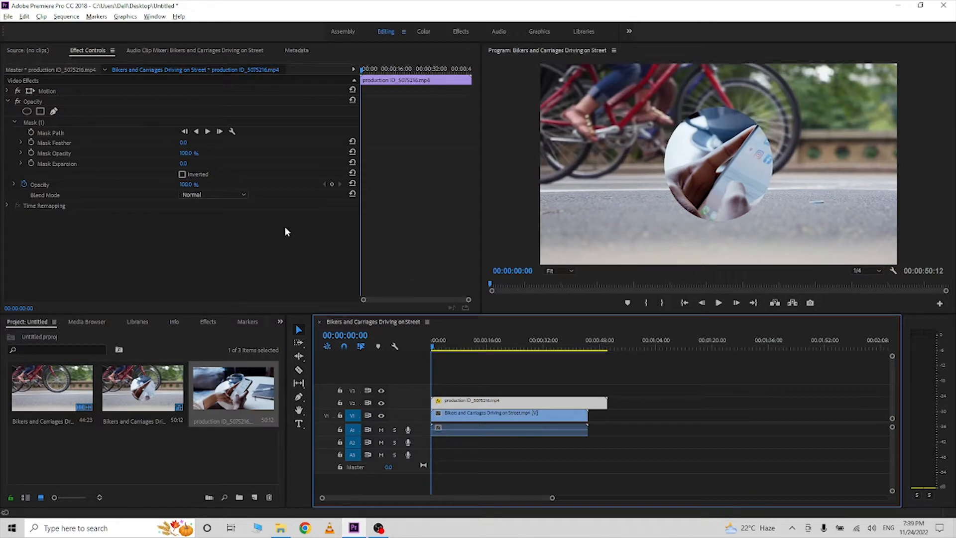
left_click(32, 143)
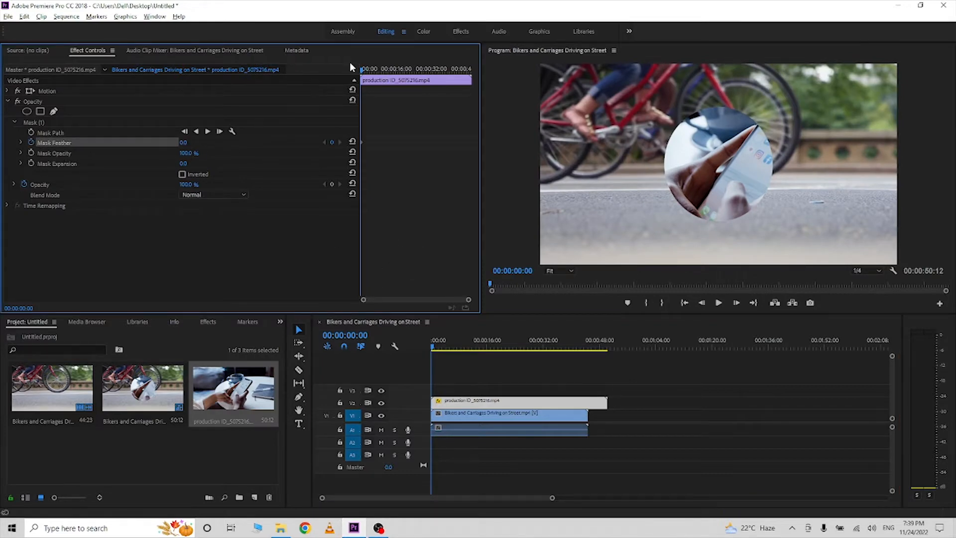
left_click(377, 70)
left_click(332, 143)
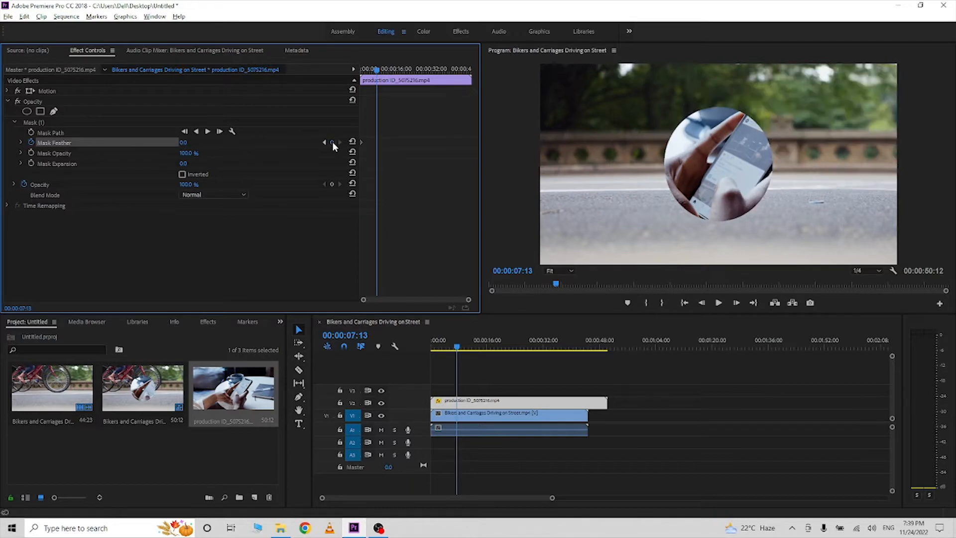
left_click(382, 70)
left_click_drag(183, 142, 372, 356)
Step: Preview the feather animation from the sequence start and delete all mask feather keyframes
left_click(375, 362)
key("Home")
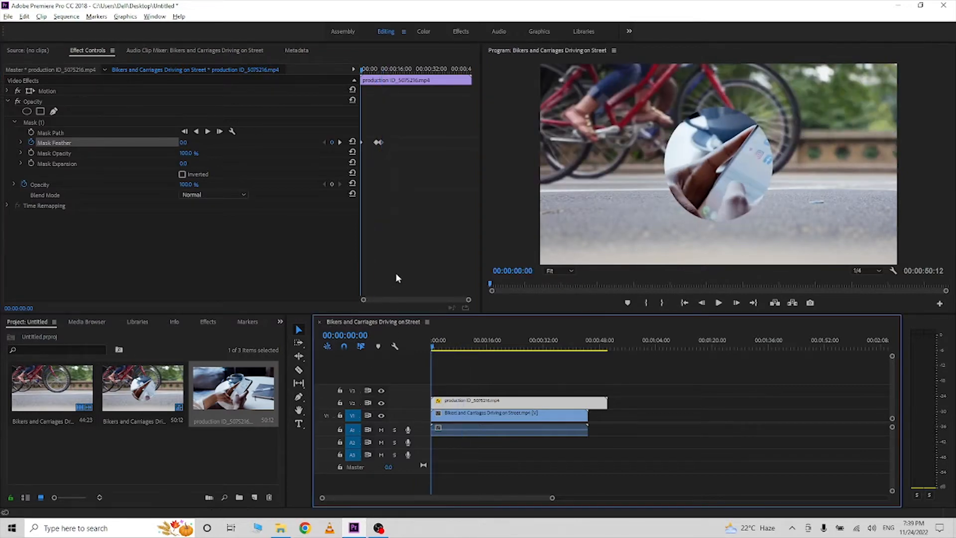
key("space")
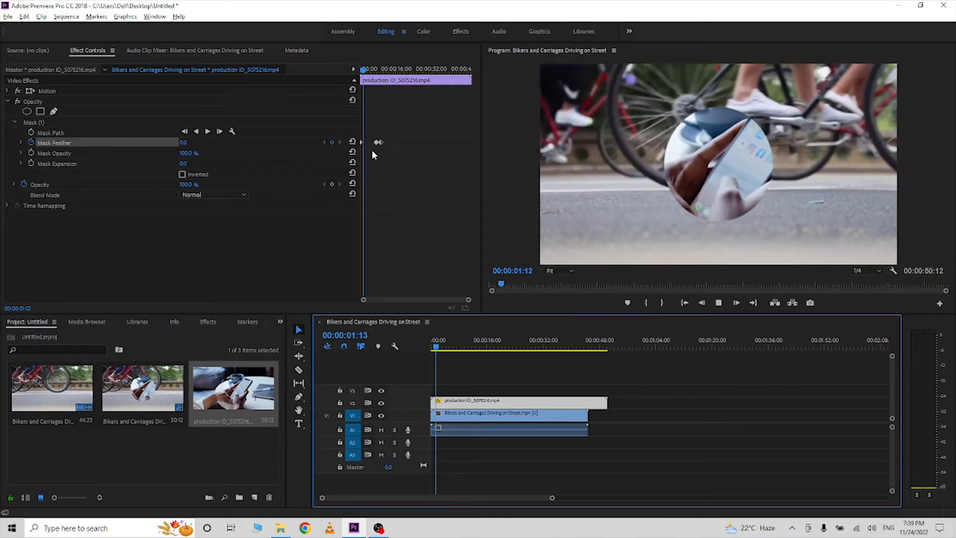
left_click_drag(468, 299, 430, 299)
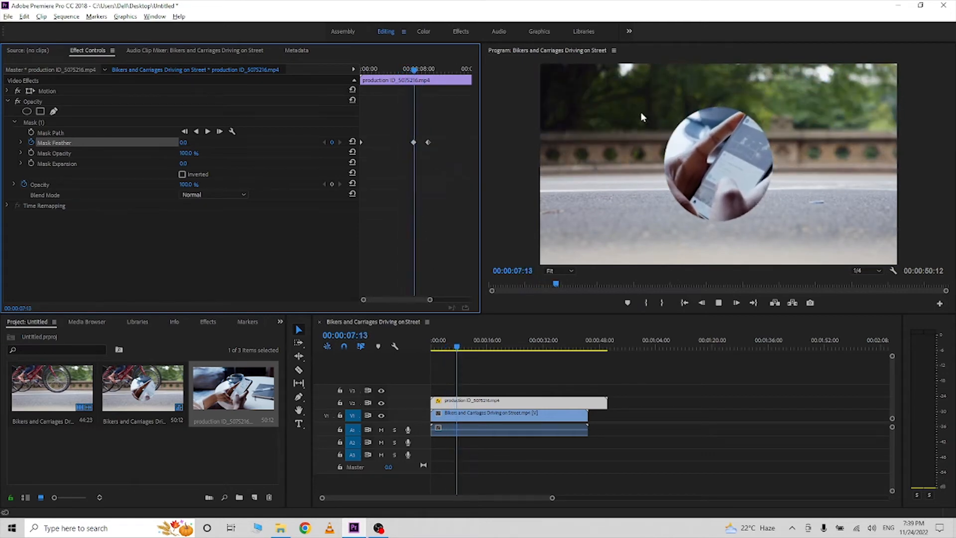
key("space")
left_click_drag(440, 126, 347, 171)
key("Delete")
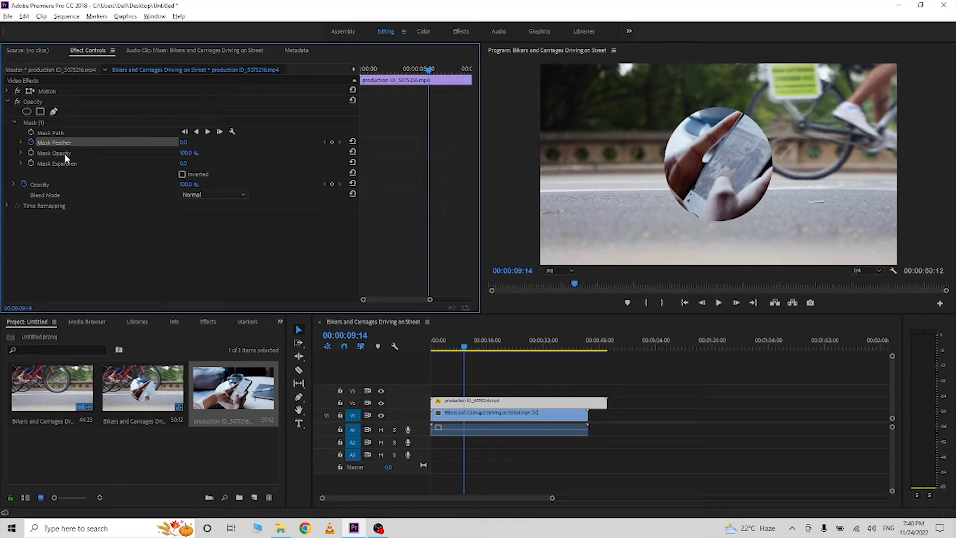
Step: Enable mask path animation and move its keyframe to the beginning of the clip
left_click(31, 132)
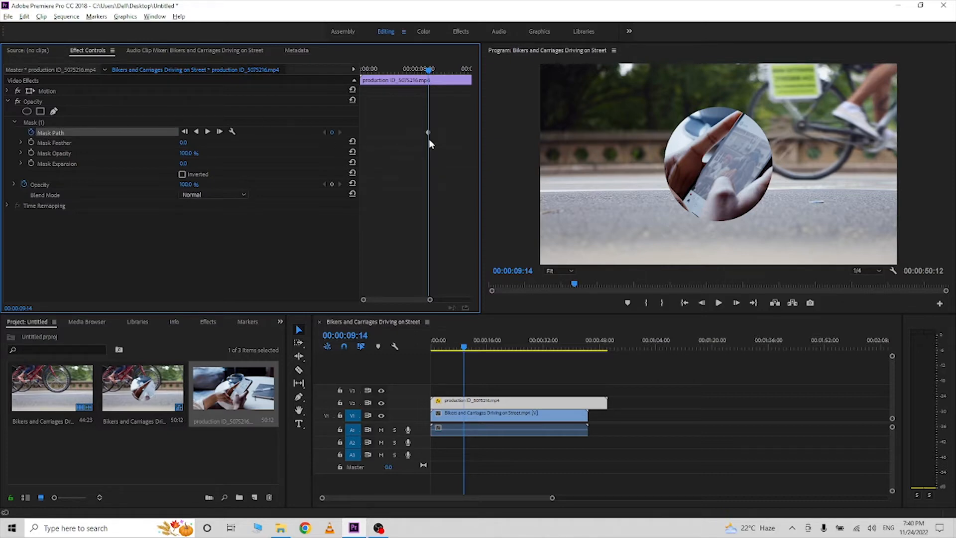
left_click_drag(428, 132, 403, 133)
left_click(412, 347)
key("Home")
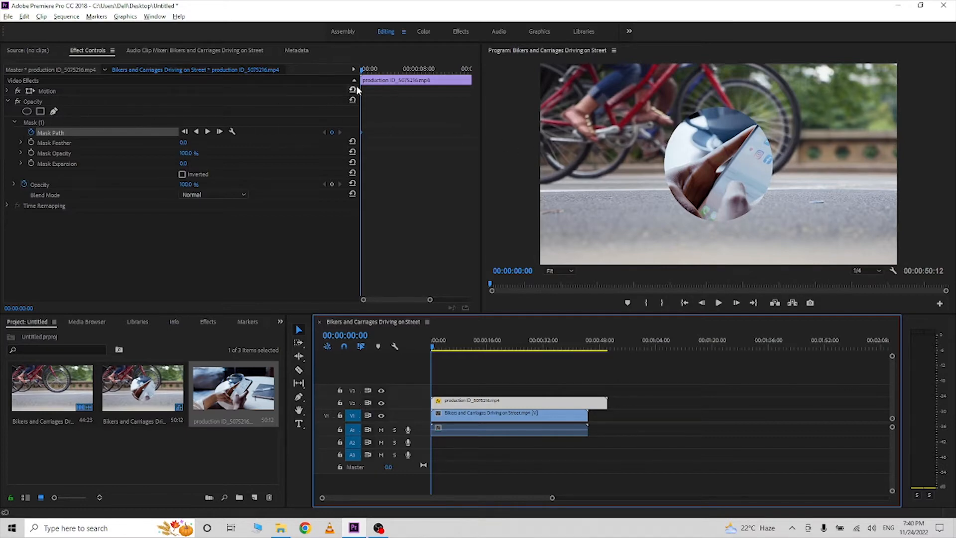
Step: Add a mask path keyframe at 00:00:04:06 and move the mask to the video frame's upper-left area at 00:00:06:18
left_click_drag(363, 70, 390, 72)
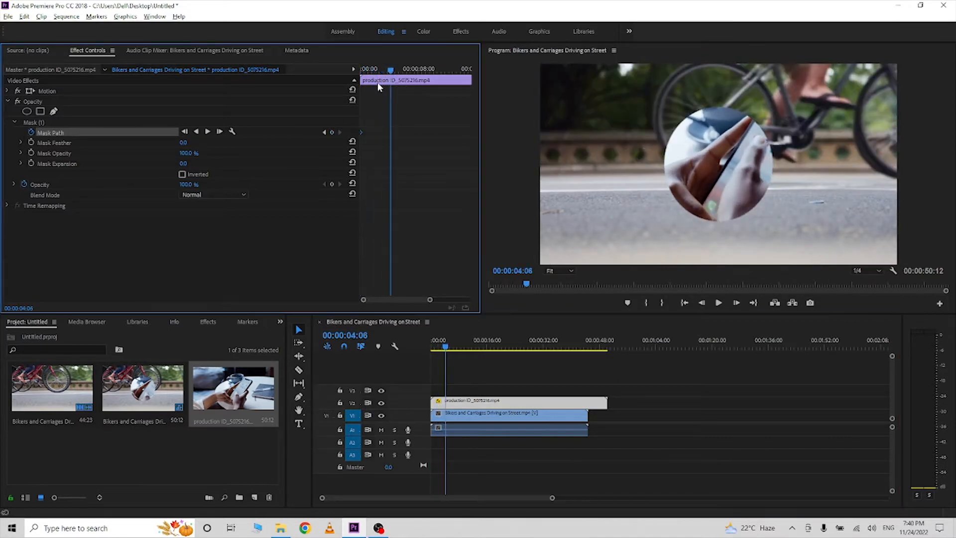
left_click(331, 132)
left_click_drag(391, 71, 407, 71)
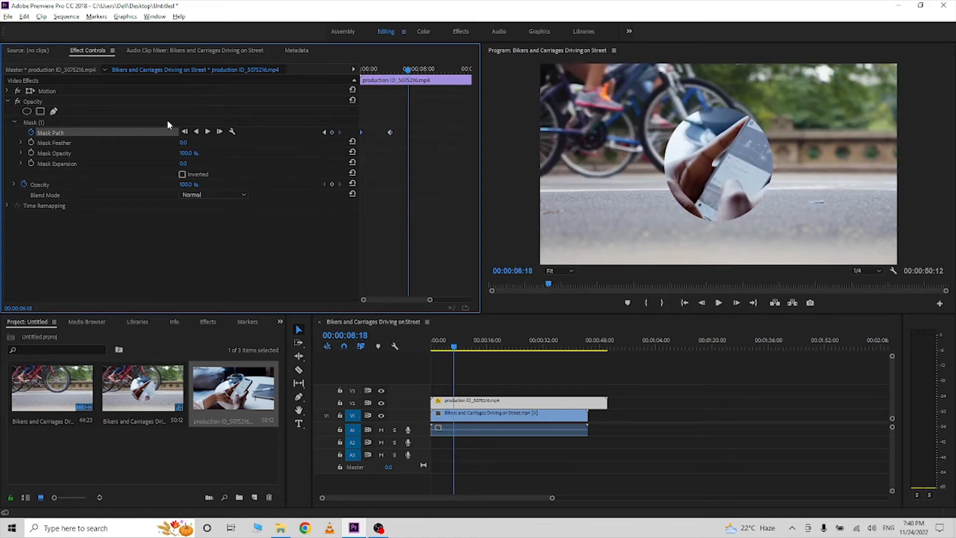
left_click(40, 120)
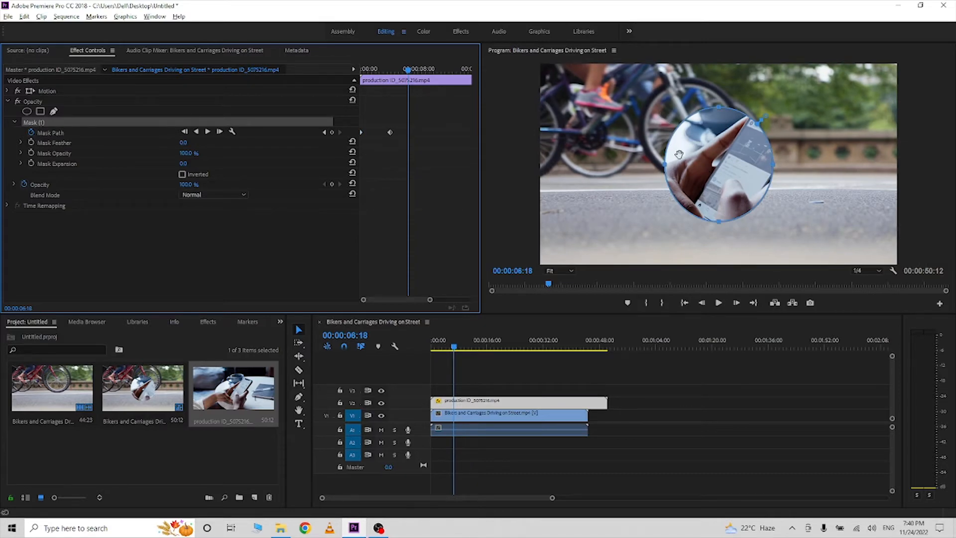
left_click_drag(718, 156, 592, 121)
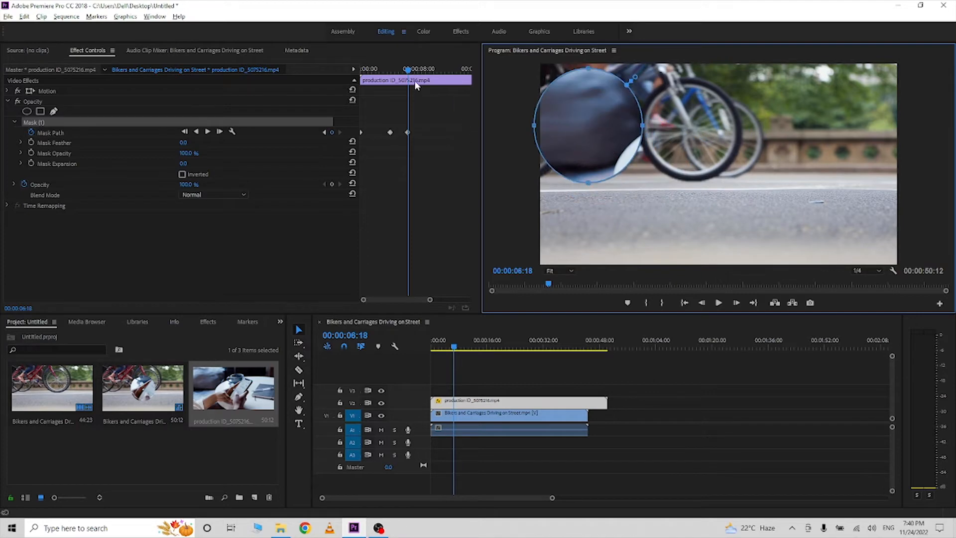
Step: Play the sequence from near its start to preview the mask moving to the upper-left area
left_click(391, 70)
left_click_drag(388, 69, 365, 71)
left_click(401, 103)
key("space")
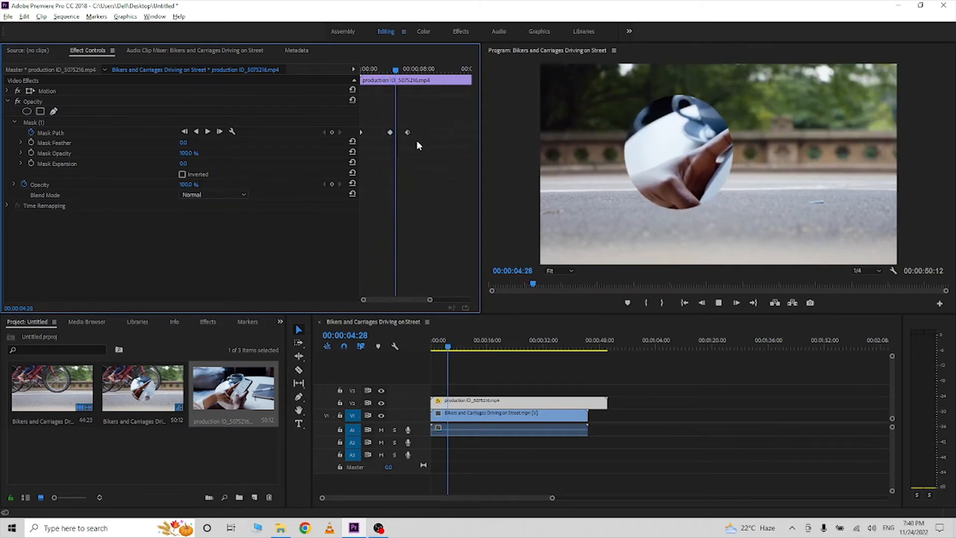
key("space")
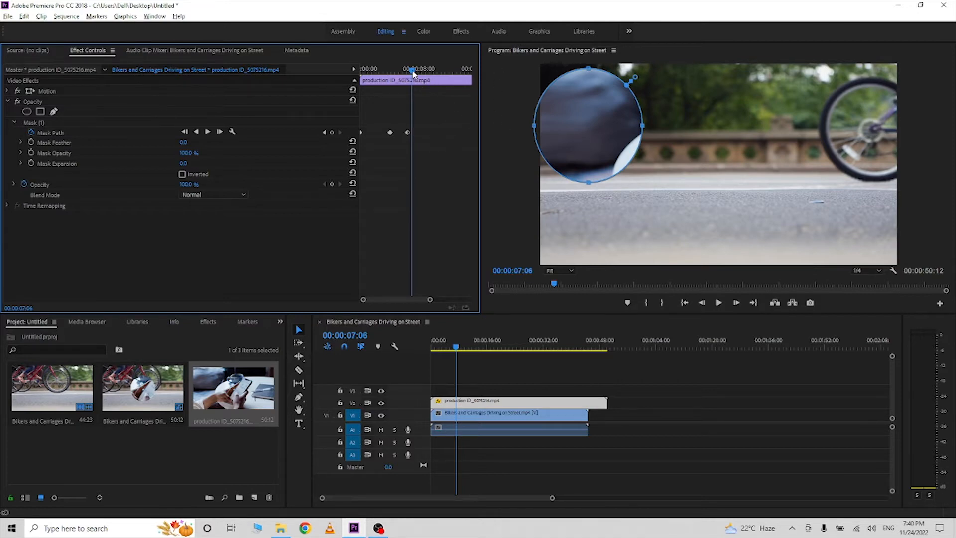
Step: Move the mask to the right side of the video frame at 00:00:09:02 and back to the left side at 00:00:11:26
left_click_drag(413, 70, 425, 70)
left_click_drag(560, 105, 797, 139)
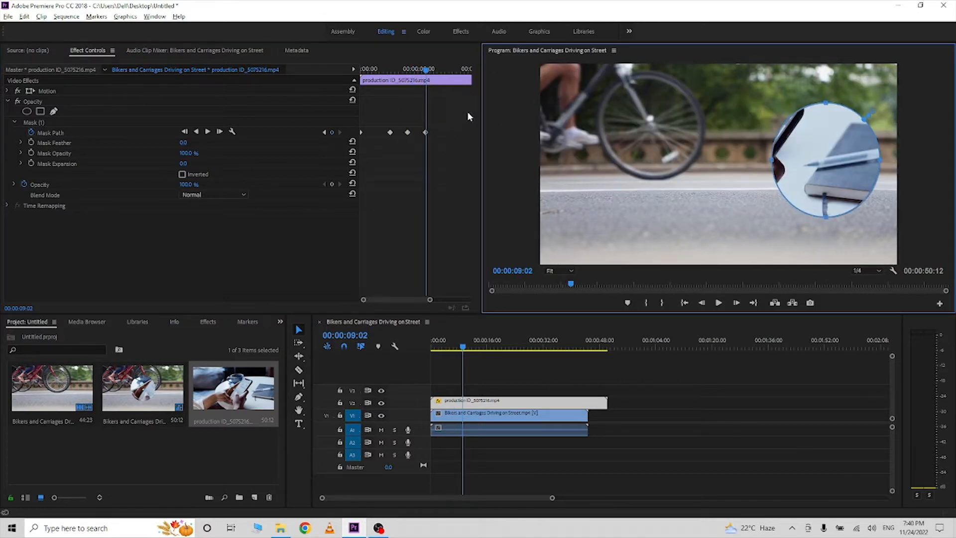
left_click_drag(429, 71, 445, 74)
left_click_drag(811, 149, 584, 176)
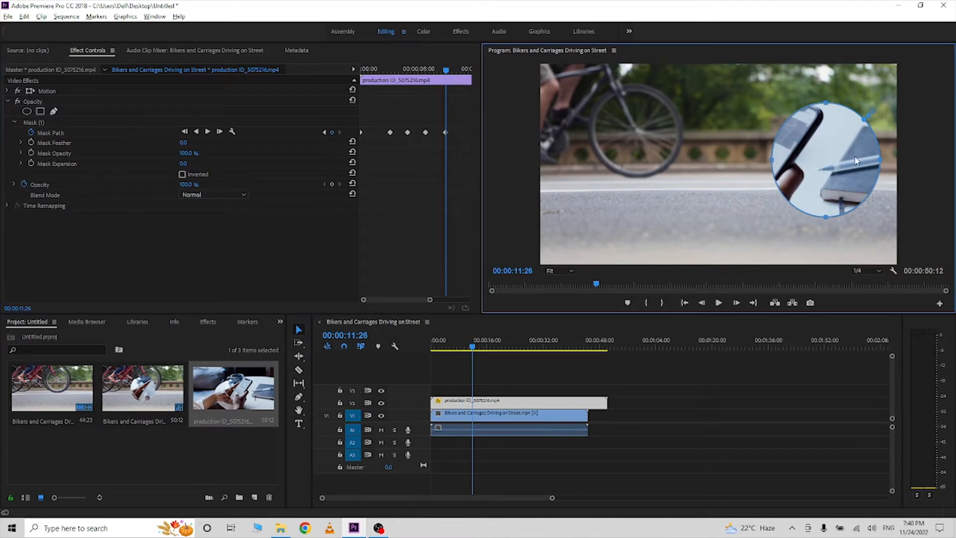
Step: Play the sequence to preview the mask travelling across the frame between the last keyframes
left_click(456, 348)
key("space")
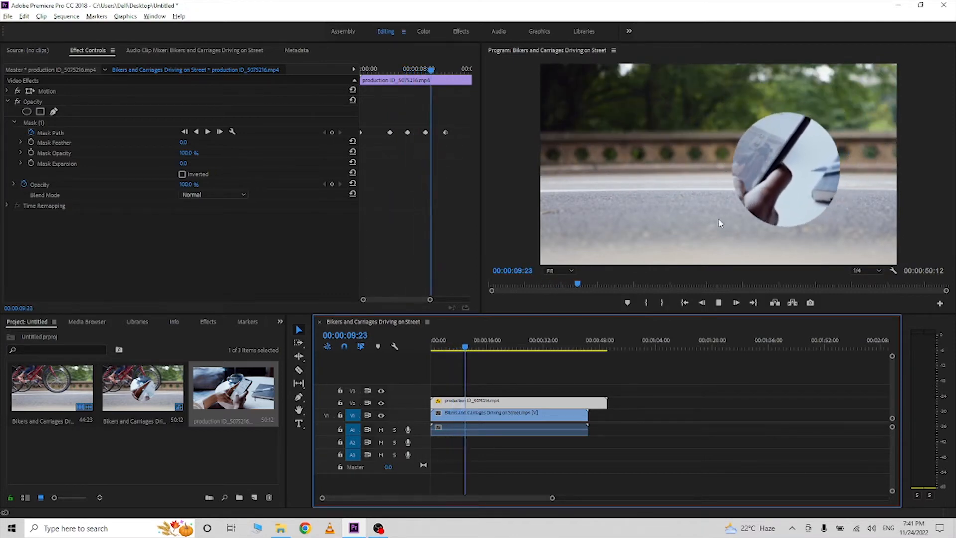
key("space")
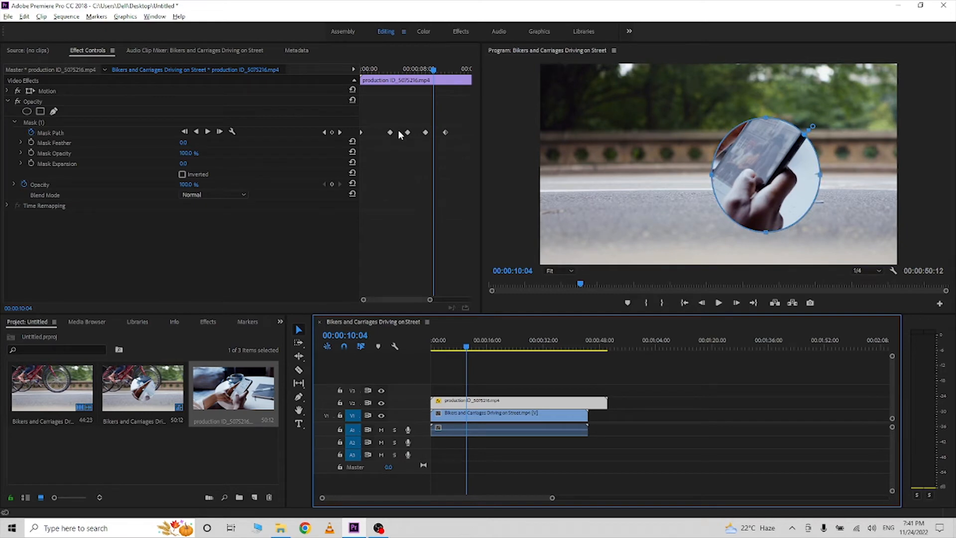
Step: Delete the mask path keyframes and switch off the mask path animation
left_click_drag(457, 118, 359, 146)
key("Delete")
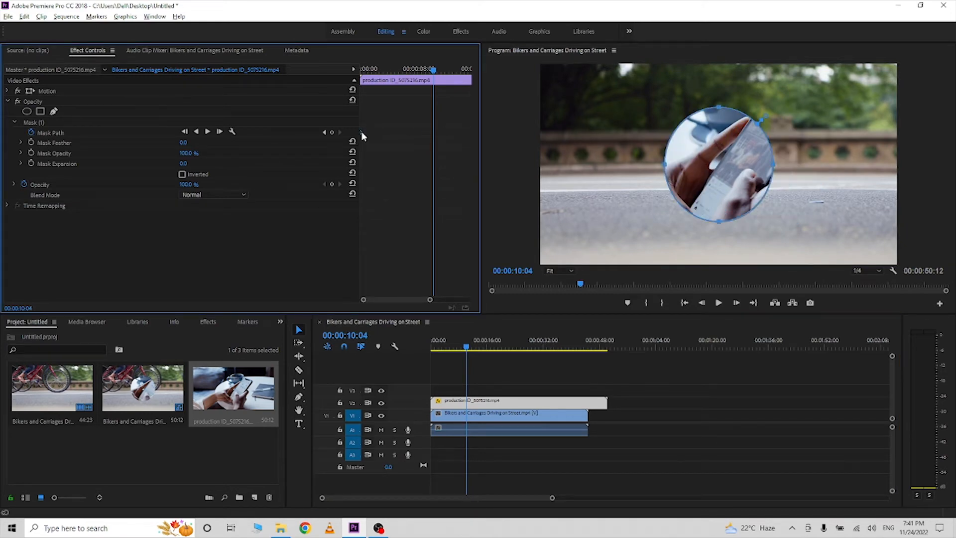
left_click(30, 133)
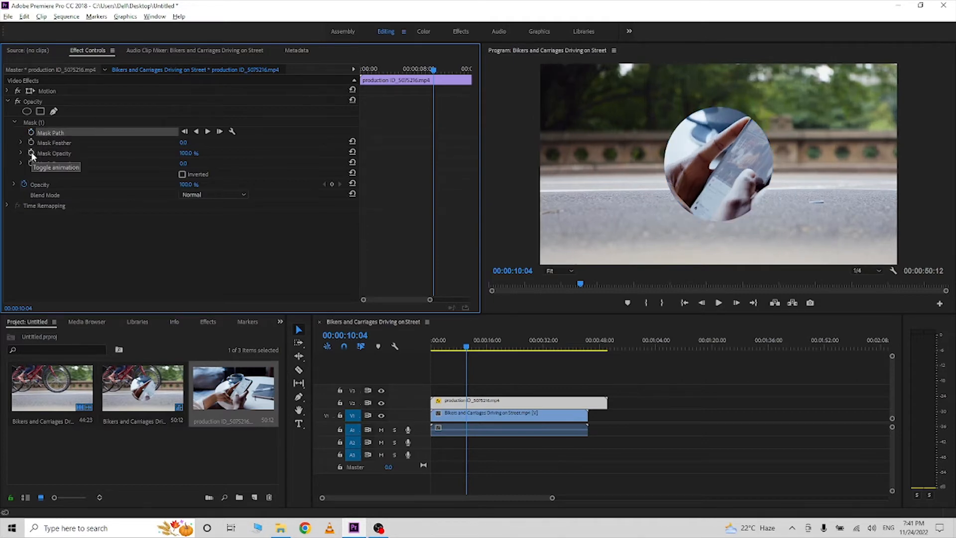
Step: Enable mask opacity animation with its keyframe at the clip start, and set the mask opacity to 0% at 00:00:01:26
left_click(31, 153)
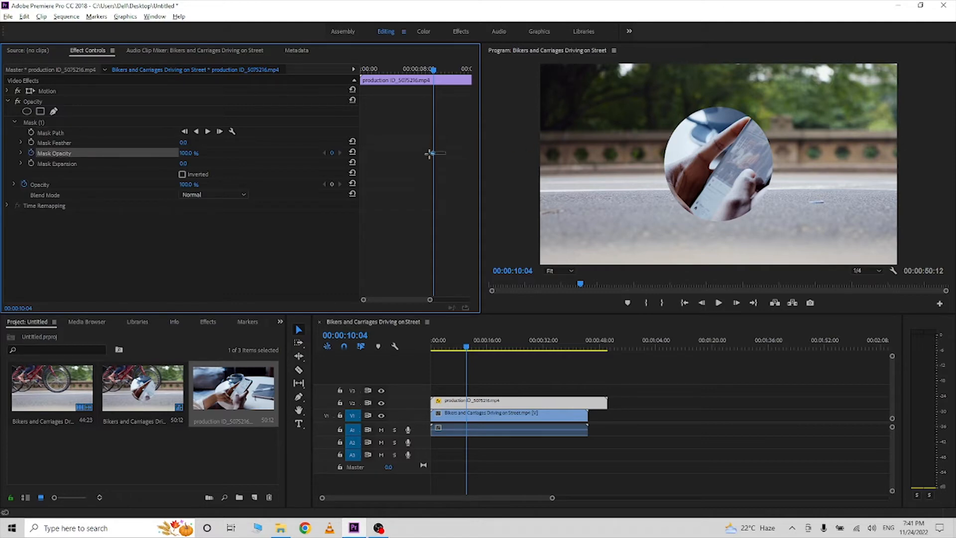
left_click_drag(432, 153, 402, 155)
left_click_drag(378, 68, 374, 68)
left_click(186, 153)
type("0")
key("Return")
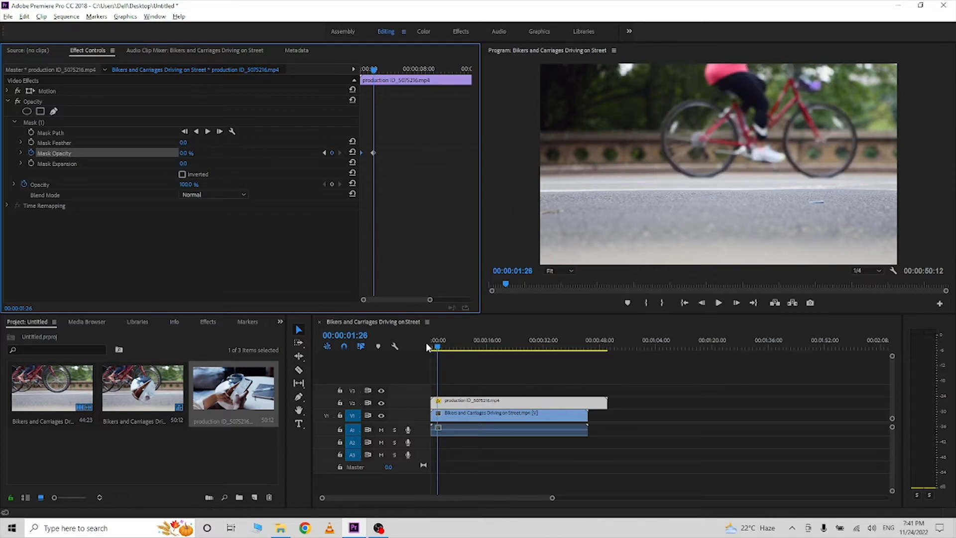
Step: Play the sequence from its start to preview the mask opacity fade on the phone clip
left_click(408, 348)
key("Home")
key("space")
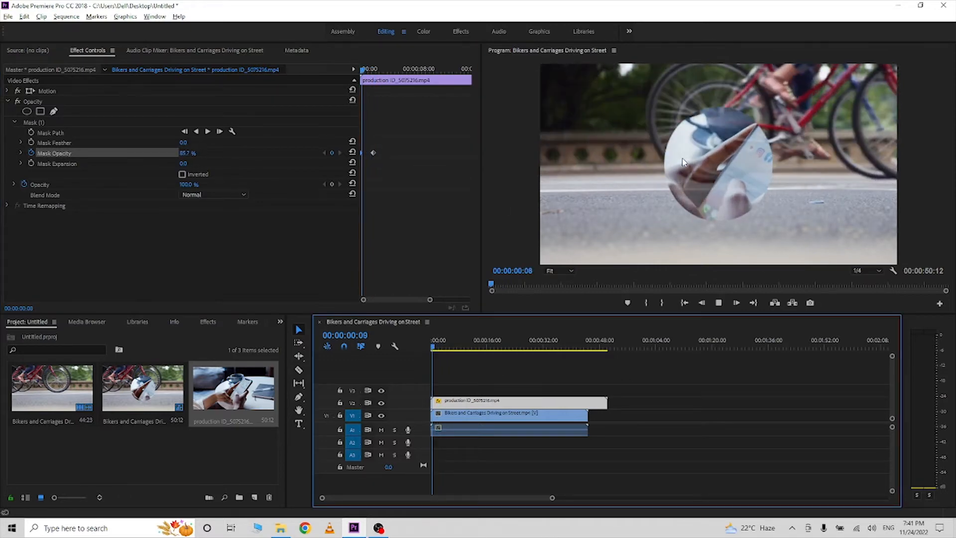
key("space")
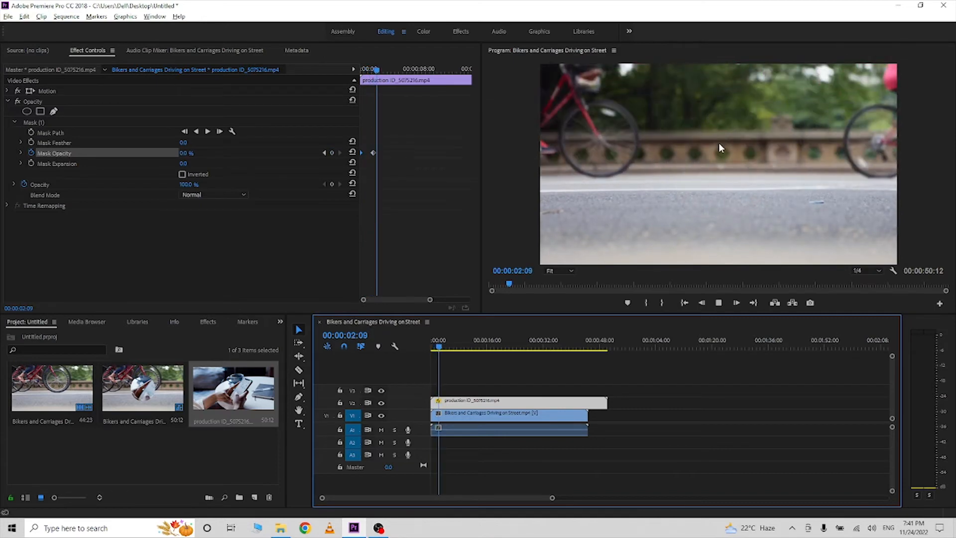
Step: Undo the mask opacity fade and switch off the mask opacity animation
key("ctrl+z")
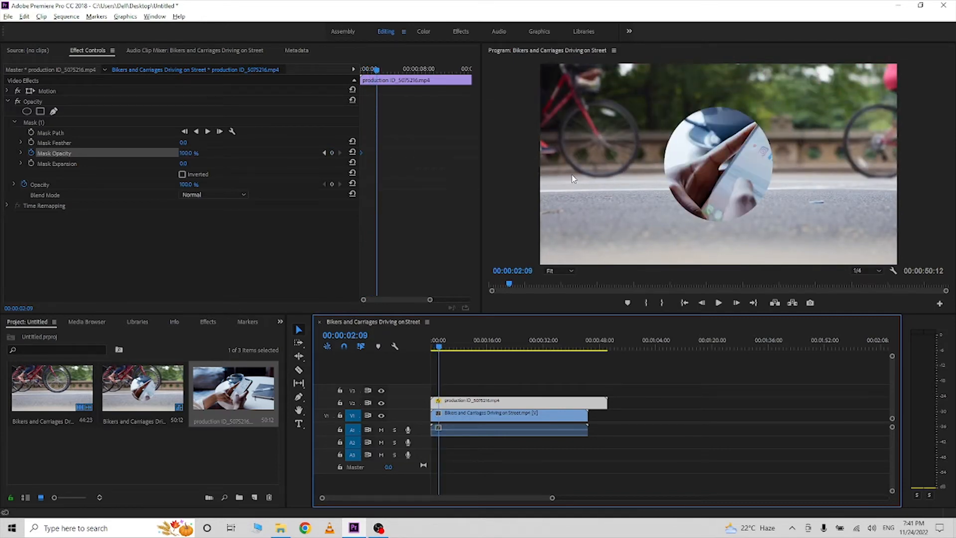
left_click(345, 159)
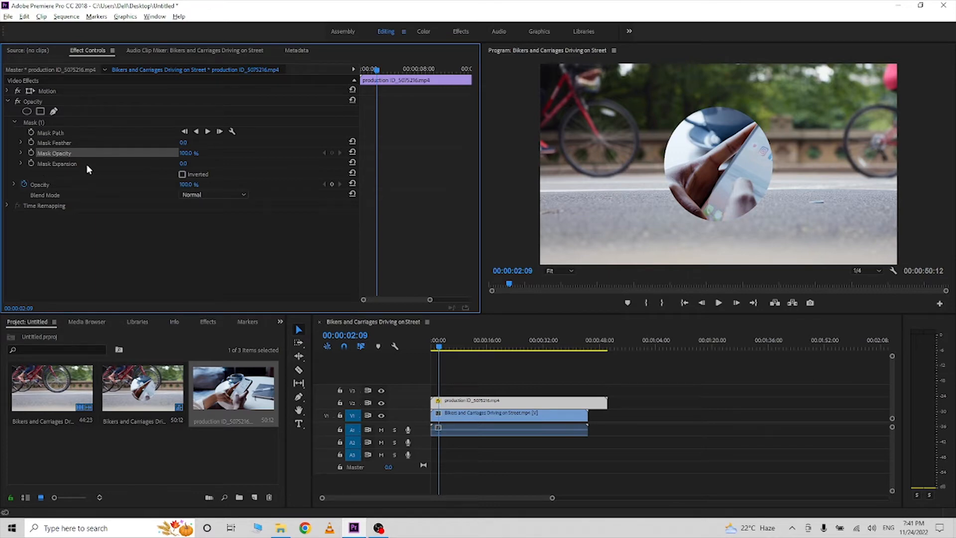
Step: Increase the circular mask's expansion to 415
left_click(133, 165)
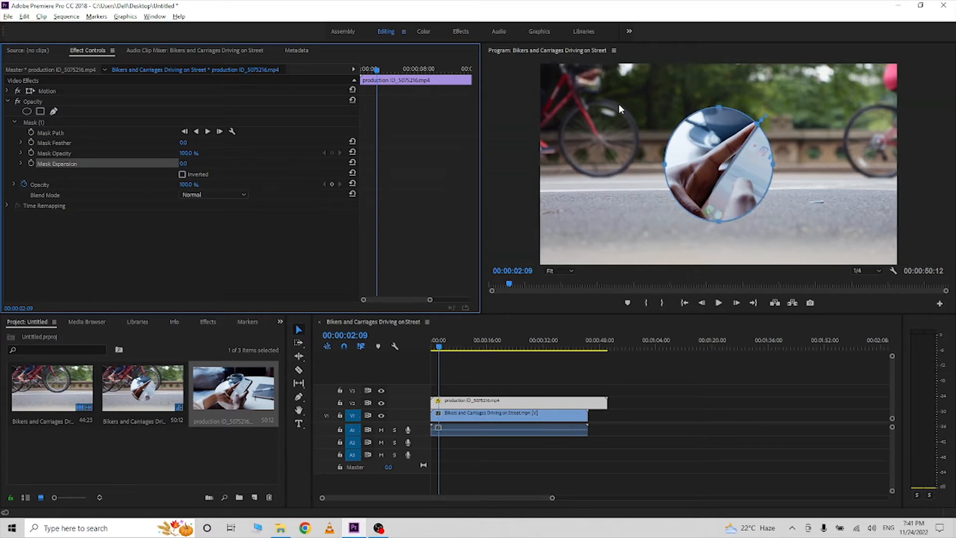
left_click_drag(183, 163, 464, 153)
left_click(592, 107)
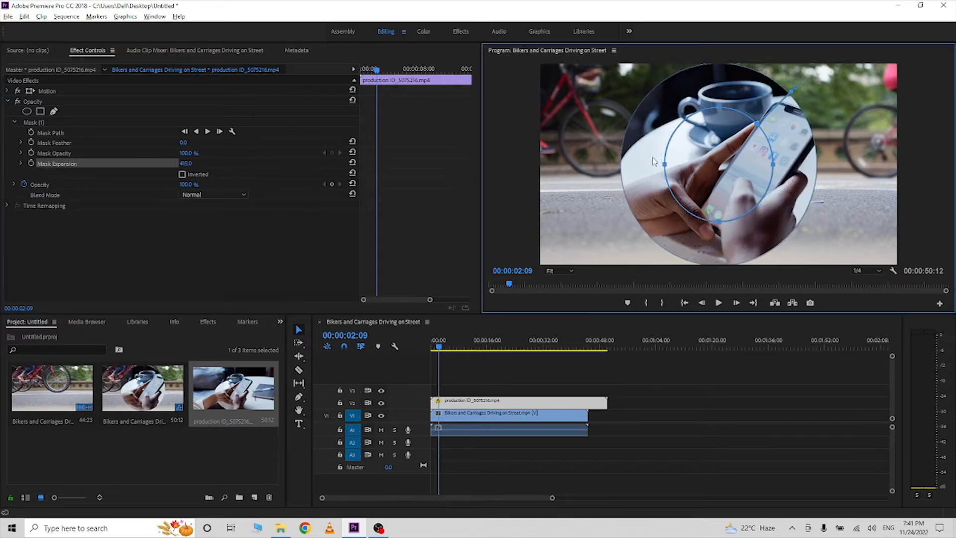
Step: Reset the circular mask's expansion to 0 and display its outline in the preview
left_click(81, 101)
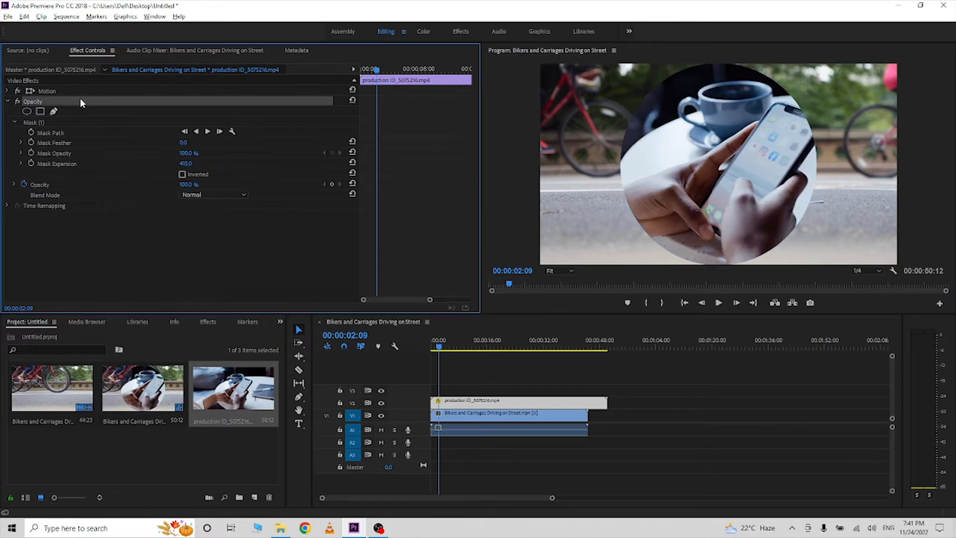
left_click(43, 133)
left_click(189, 164)
type("0")
key("Return")
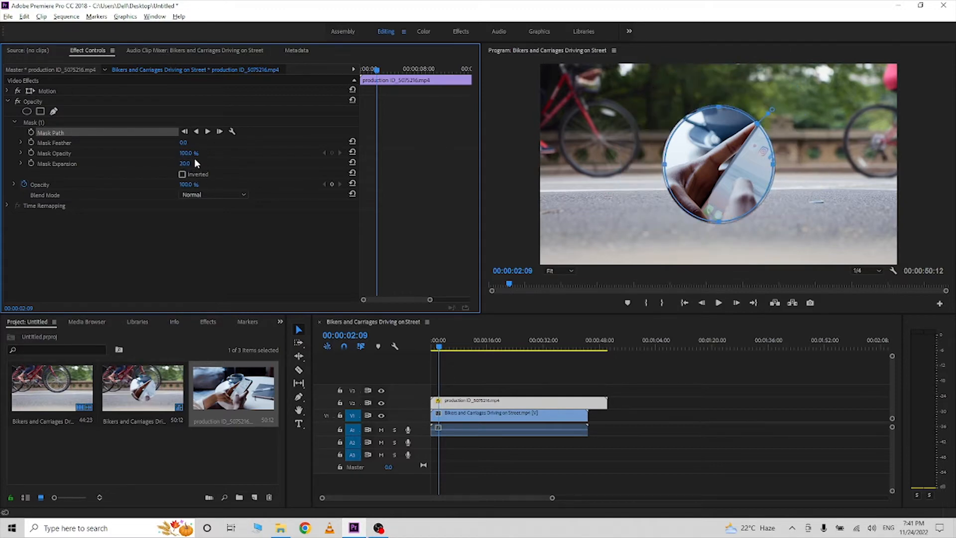
left_click(192, 164)
type("0")
key("Return")
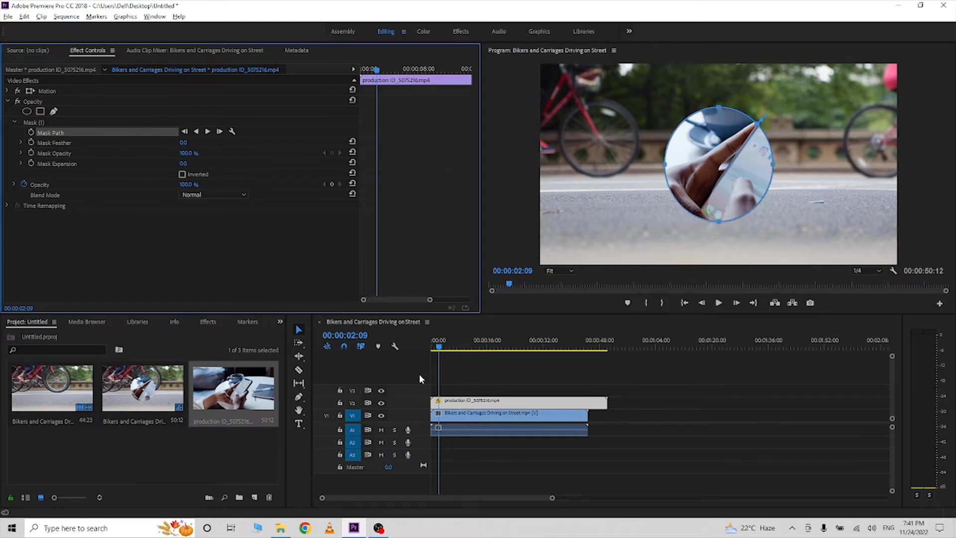
Step: Reselect the phone clip and set its mask expansion to 1000 with the playhead at 00:00:09:07
left_click(437, 379)
key("Home")
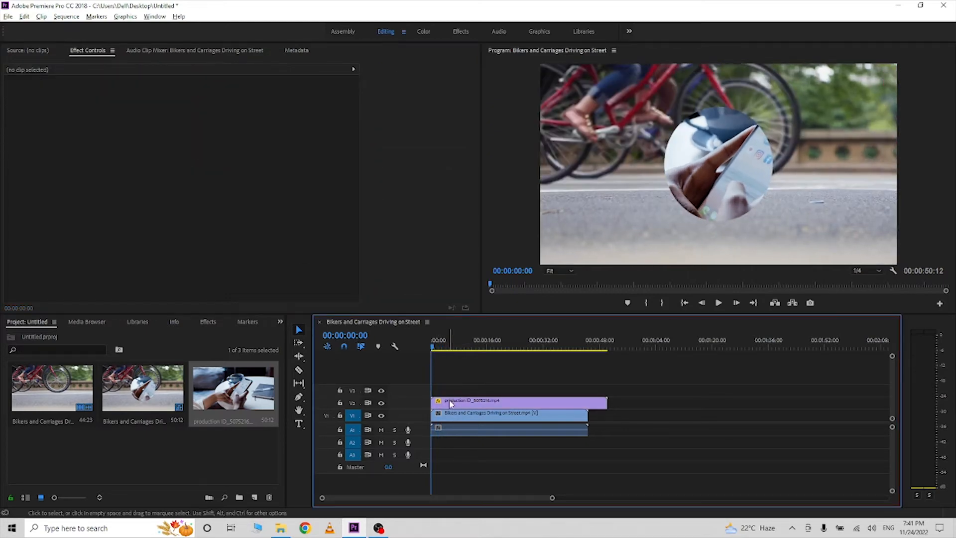
left_click(450, 402)
left_click(380, 69)
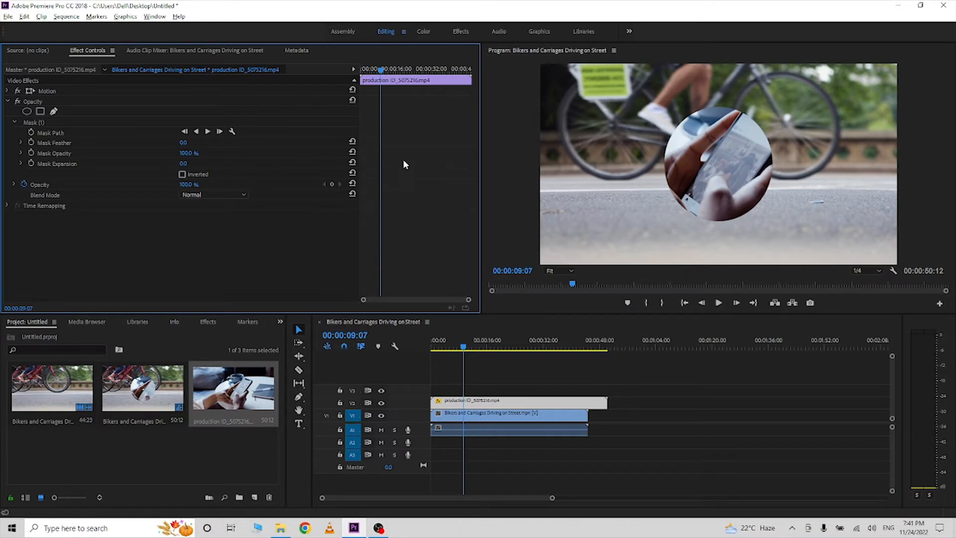
left_click_drag(181, 166, 196, 165)
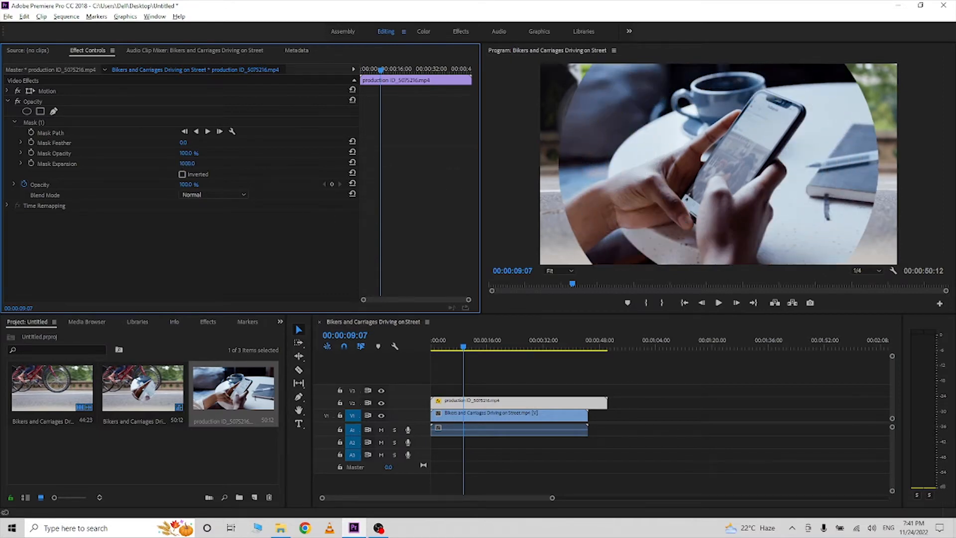
Step: Preview the enlarged mask near the sequence start and undo the expansion change
left_click_drag(463, 346, 431, 346)
left_click(464, 368)
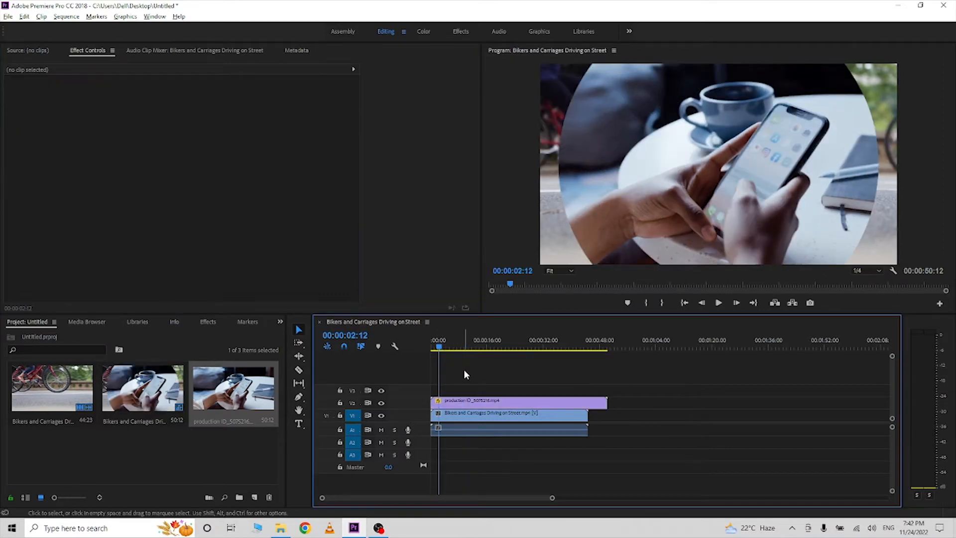
key("space")
left_click(498, 401)
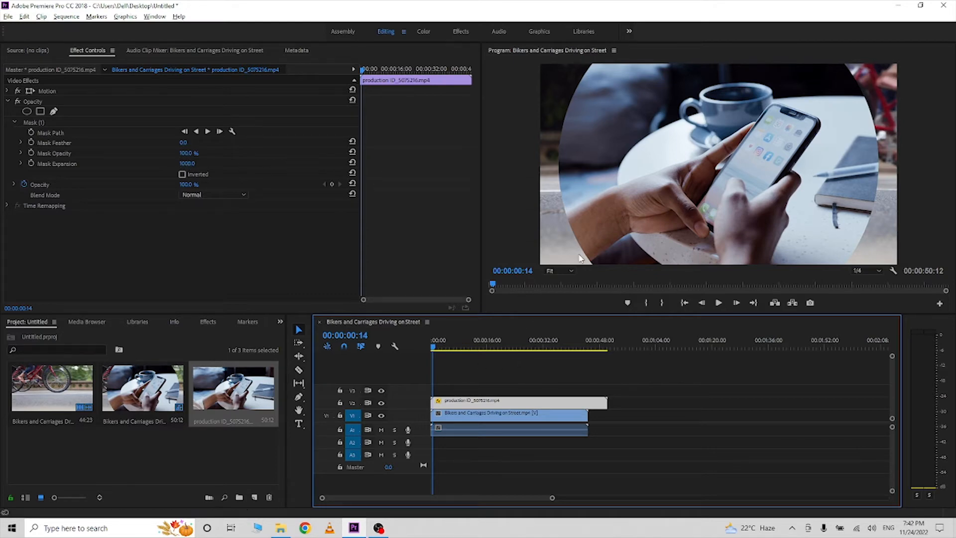
key("ctrl+z")
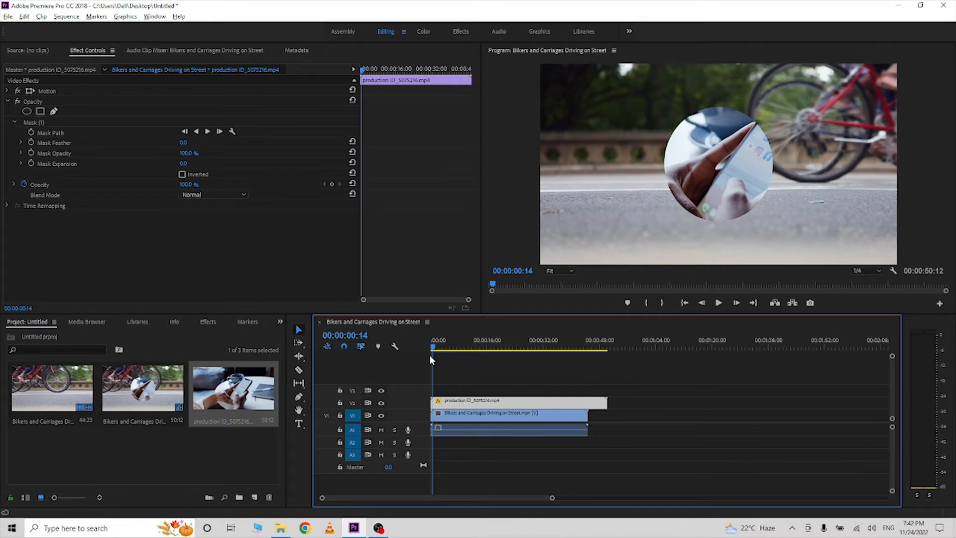
Step: Animate the mask expansion with a keyframe at the clip start and a value of 706 at 00:00:13:29
key("Home")
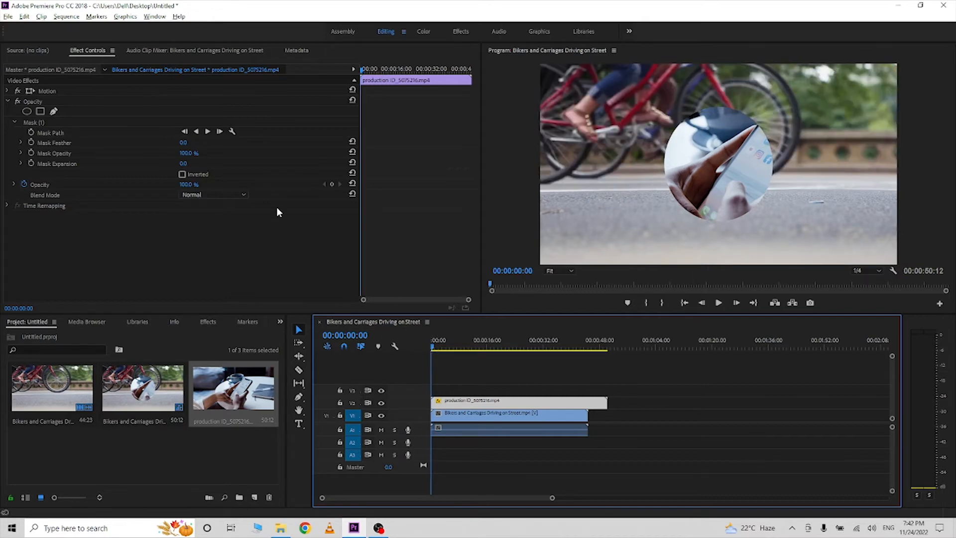
left_click(30, 162)
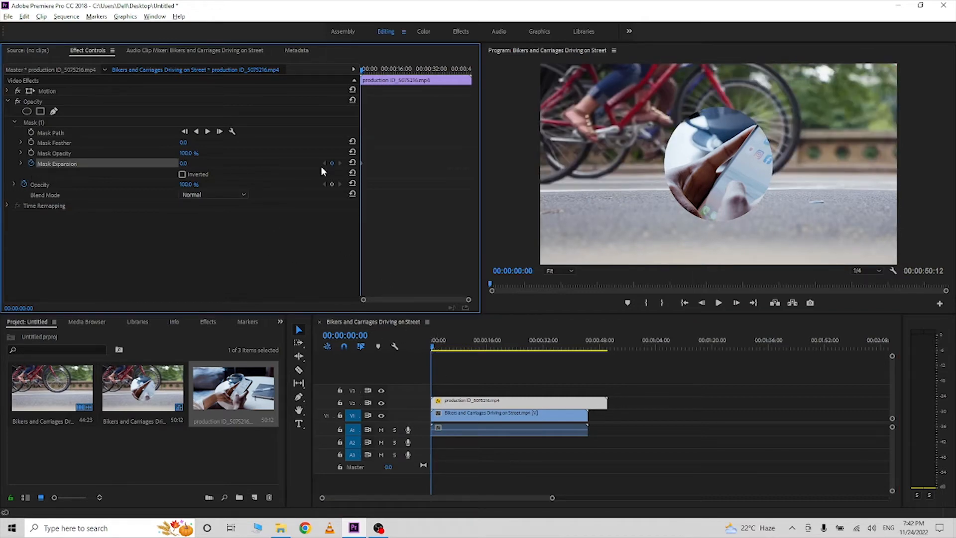
left_click_drag(363, 74, 390, 78)
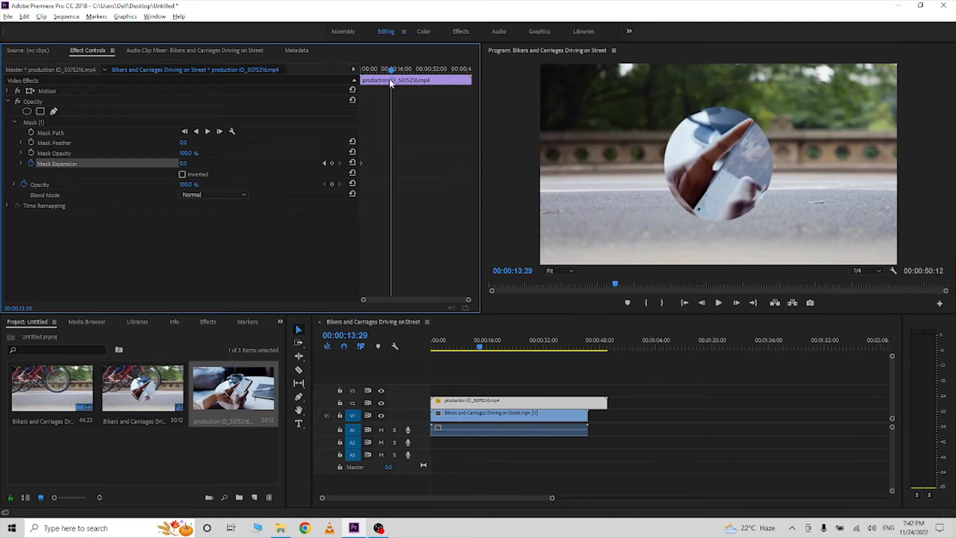
left_click_drag(185, 163, 207, 181)
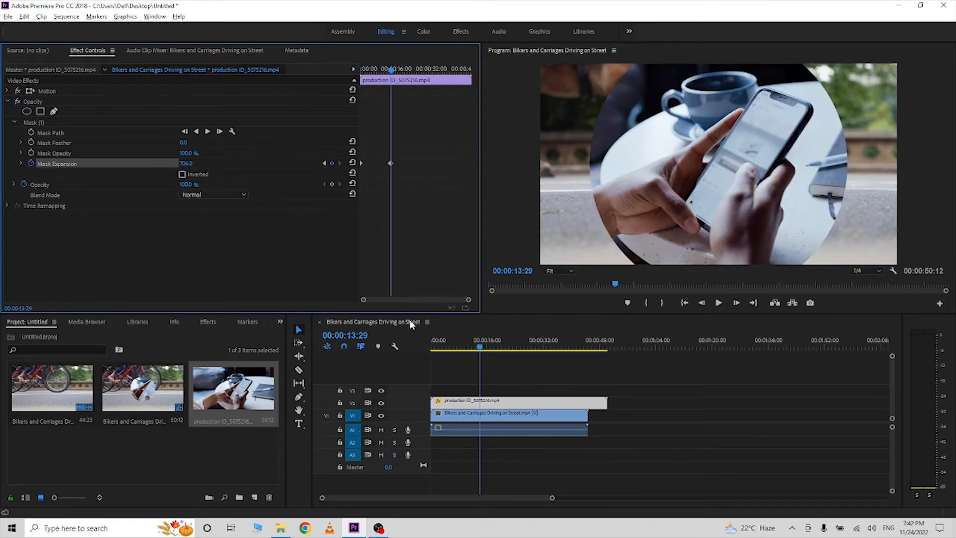
Step: Play the sequence from its start to preview the growing circular mask
left_click_drag(447, 342, 429, 342)
key("space")
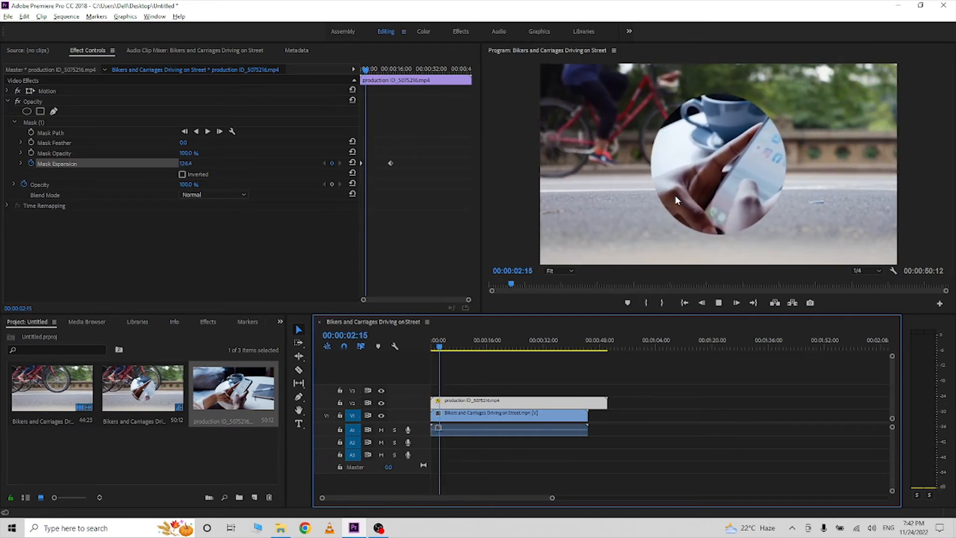
key("space")
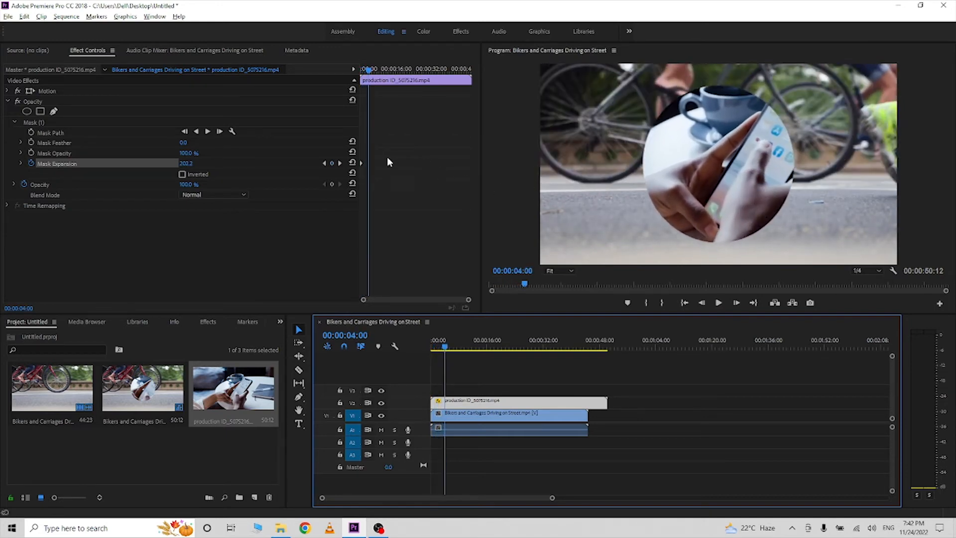
Step: Move the second mask expansion keyframe to 00:00:04:00 and preview the faster growth from the sequence start
left_click_drag(391, 163, 369, 164)
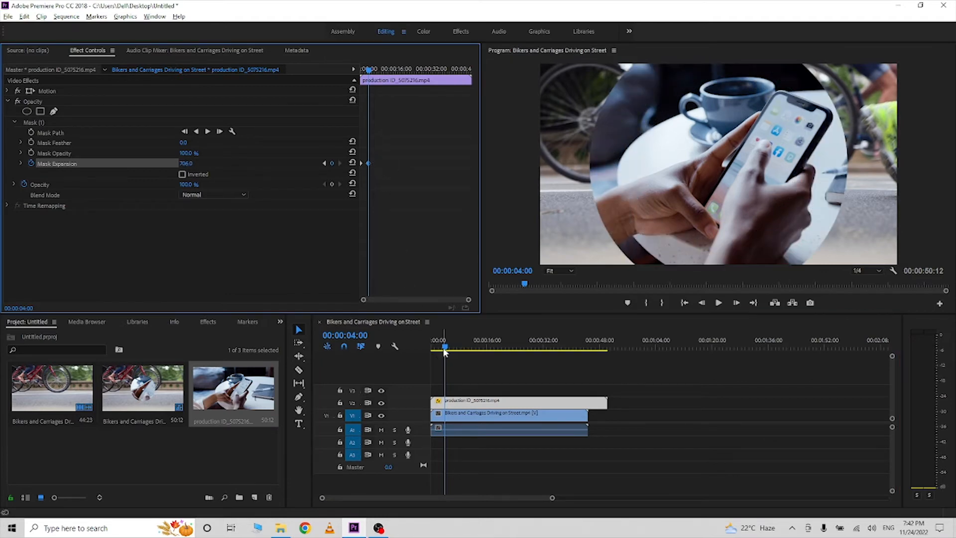
left_click_drag(444, 352, 431, 349)
key("space")
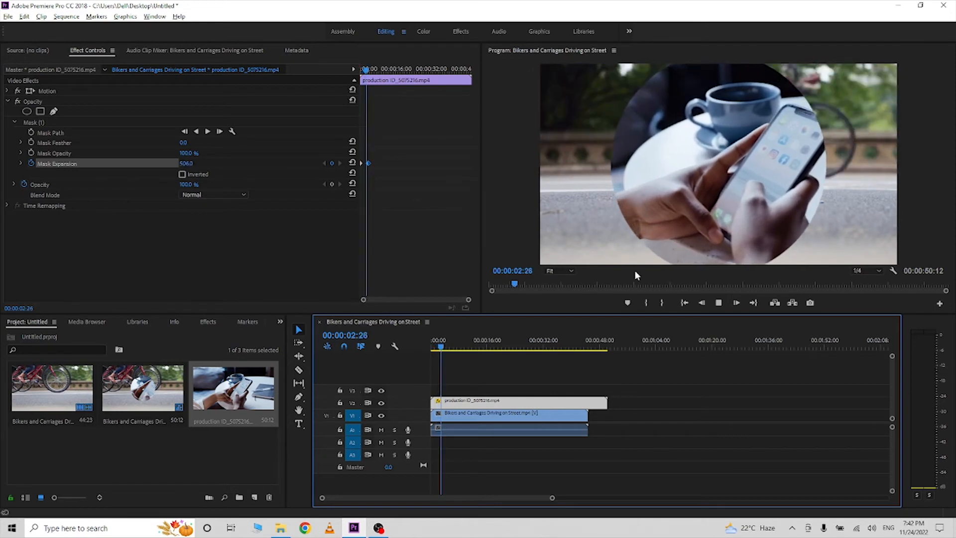
key("space")
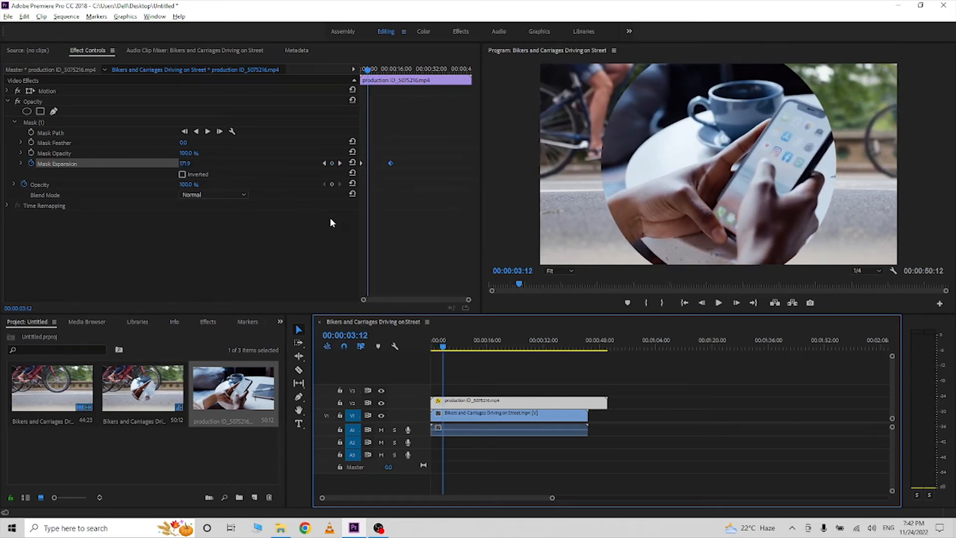
Step: Undo the whole mask expansion animation and return the playhead to the sequence start
key("ctrl+z")
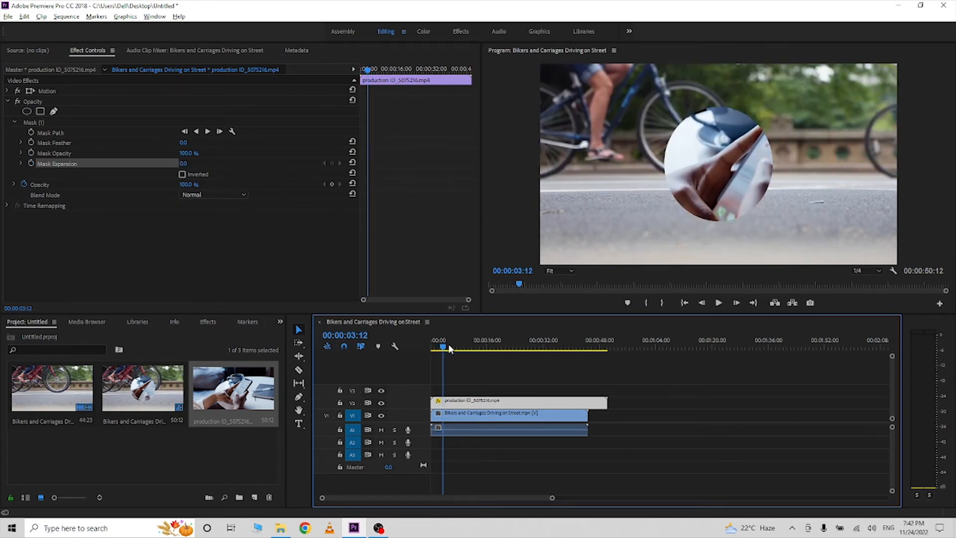
left_click_drag(443, 347, 429, 347)
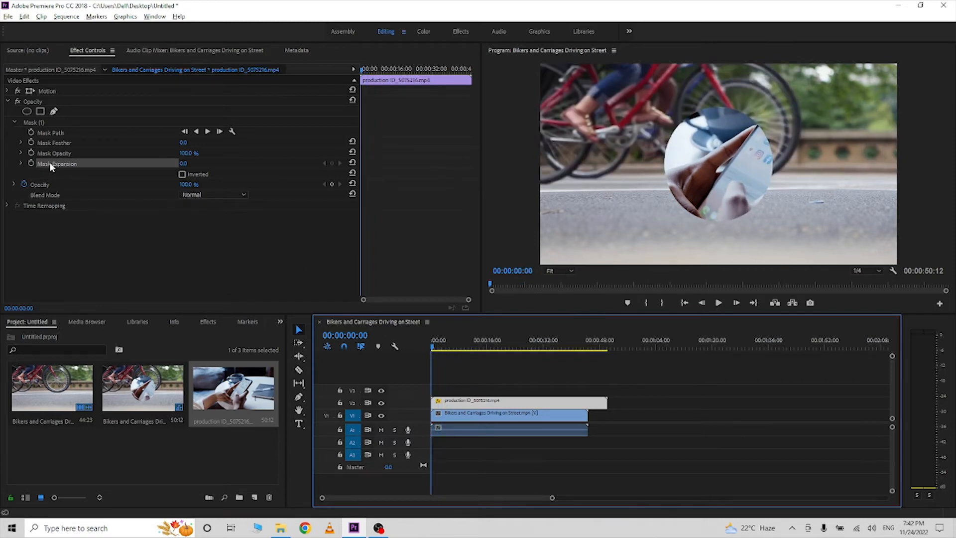
Step: Add a rectangular opacity mask to the phone clip and place it at the lower left of the circular mask
left_click(34, 122)
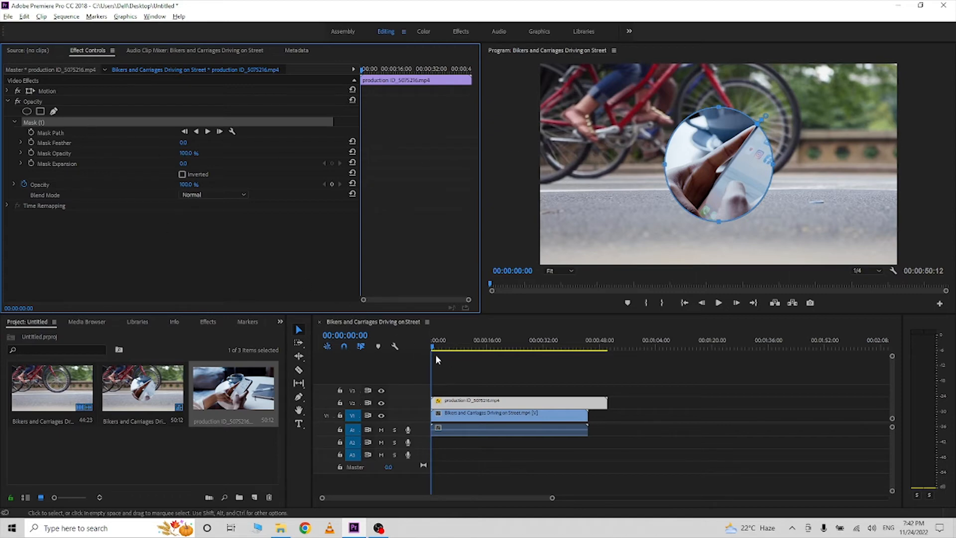
left_click(41, 112)
left_click_drag(705, 153, 641, 223)
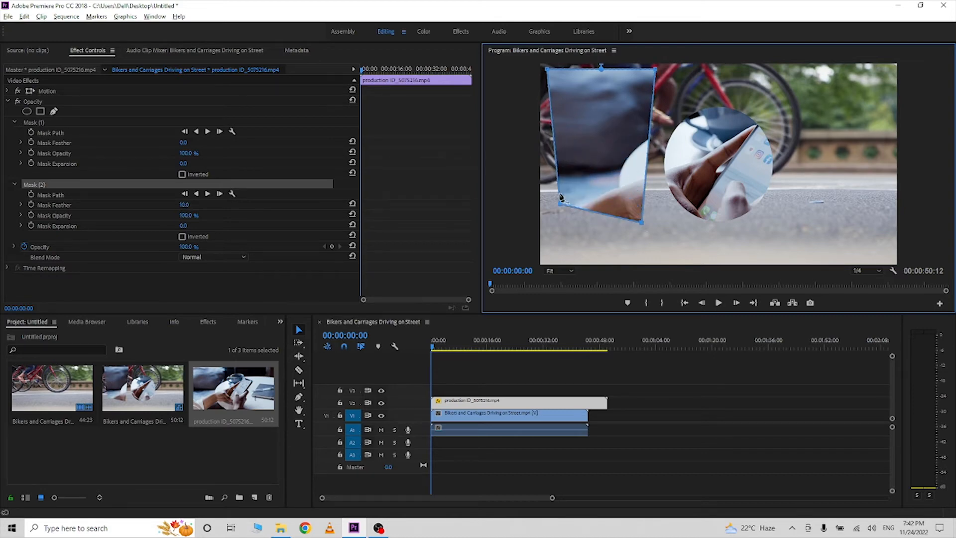
key("ctrl+z")
left_click_drag(609, 115, 614, 216)
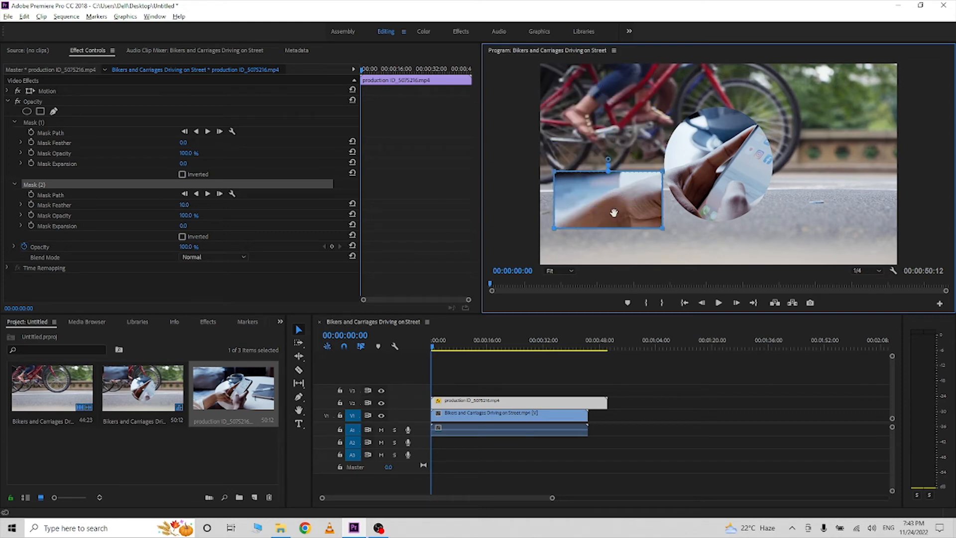
Step: Set the rectangular mask's feather on the phone clip to 144
left_click(696, 387)
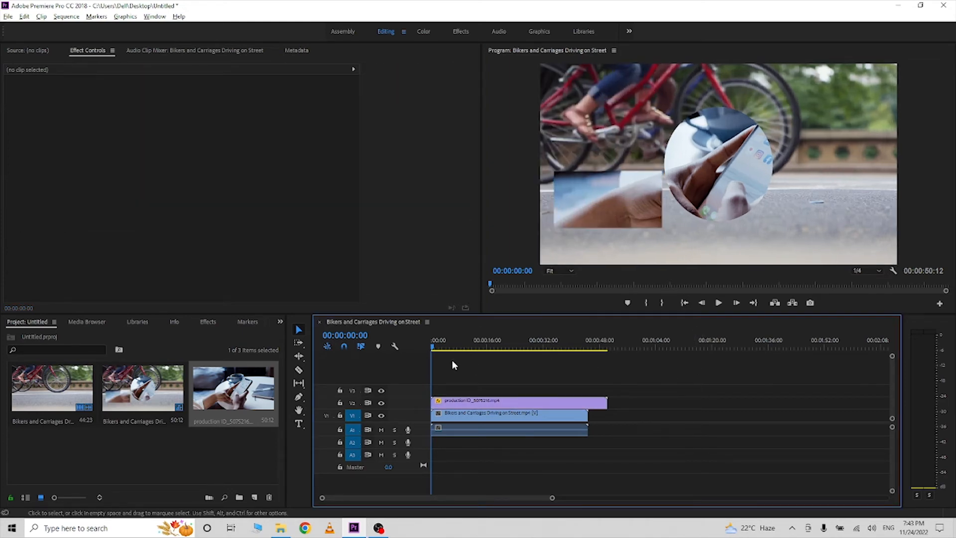
left_click(455, 400)
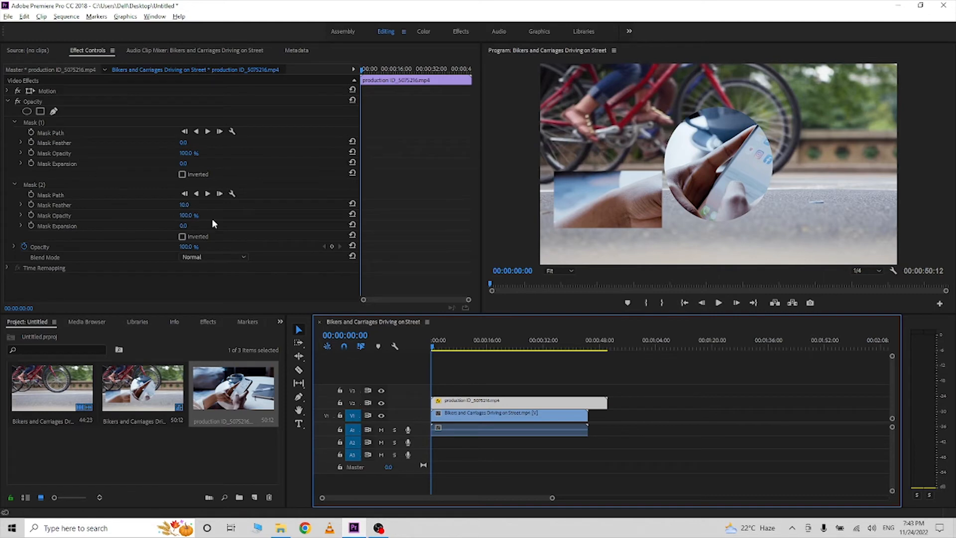
left_click_drag(181, 205, 252, 206)
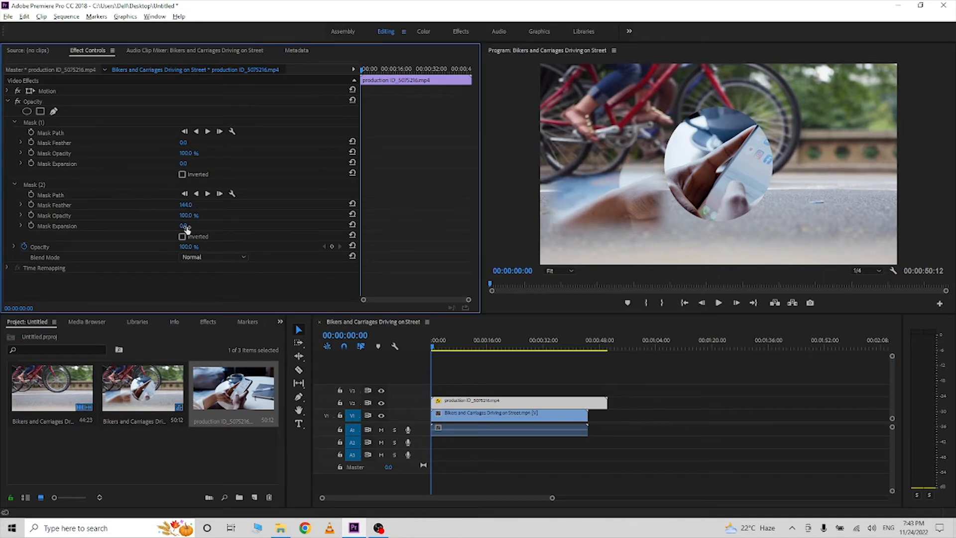
Step: Set the rectangular mask's feather to 0 and expansion to 45, and play the sequence to preview both masks
mouse_move(189, 216)
left_mouse_down()
mouse_move(173, 216)
mouse_move(206, 226)
mouse_move(184, 203)
left_mouse_up()
left_click(494, 371)
key("space")
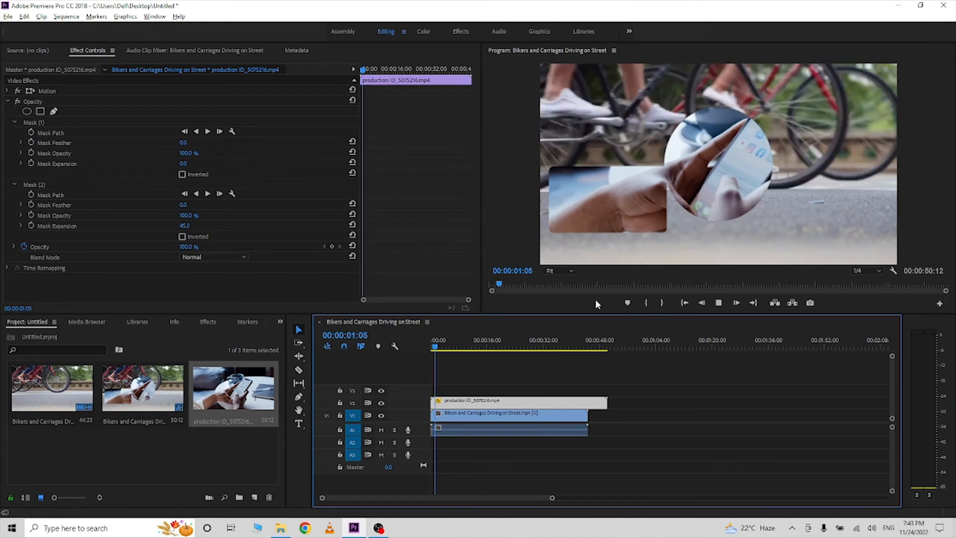
key("space")
Step: Undo the last feather and expansion changes on the rectangular mask
key("ctrl+z")
key("ctrl+z")
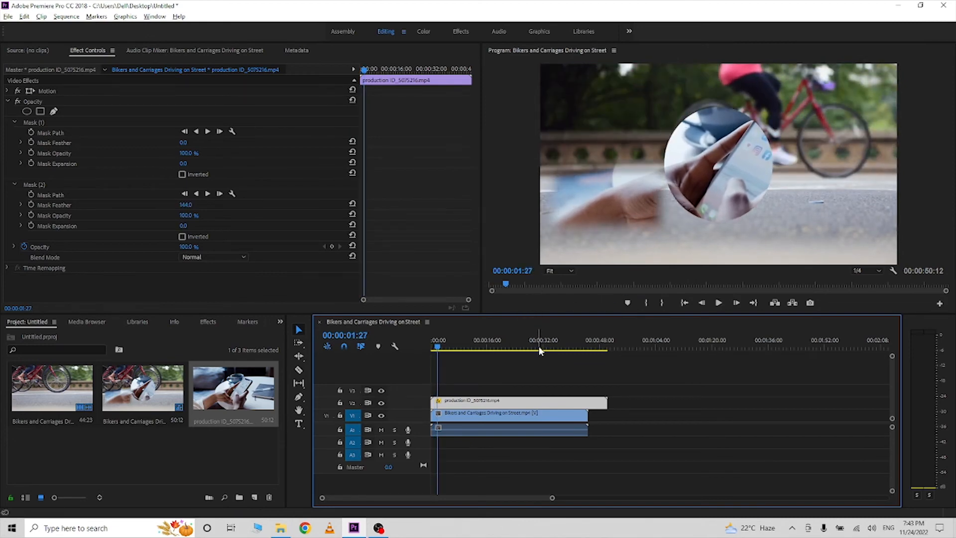
Step: Delete the circular mask from the phone clip's opacity effect
left_click(47, 124)
key("Delete")
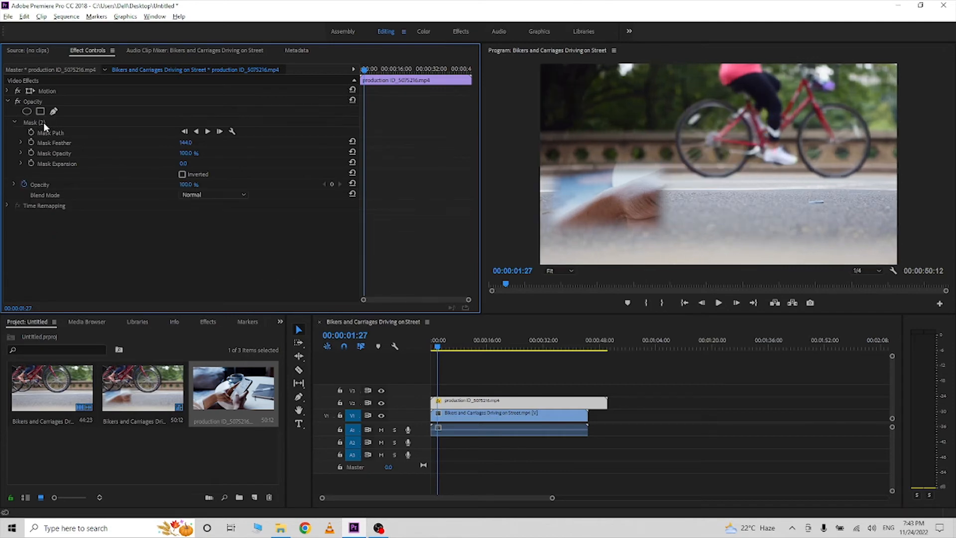
Step: Delete the remaining rectangular mask from the phone clip's opacity effect
left_click(46, 119)
key("Delete")
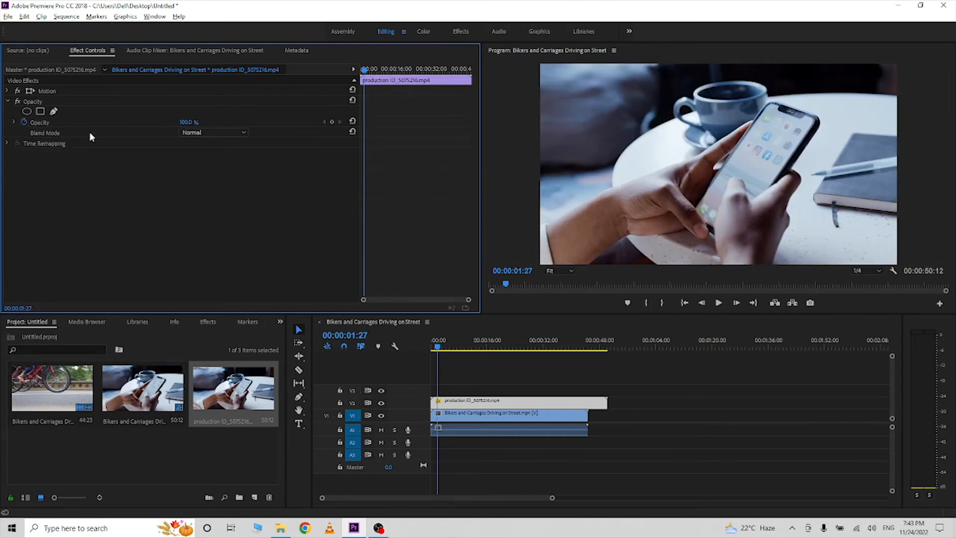
left_click(40, 112)
left_click(708, 165)
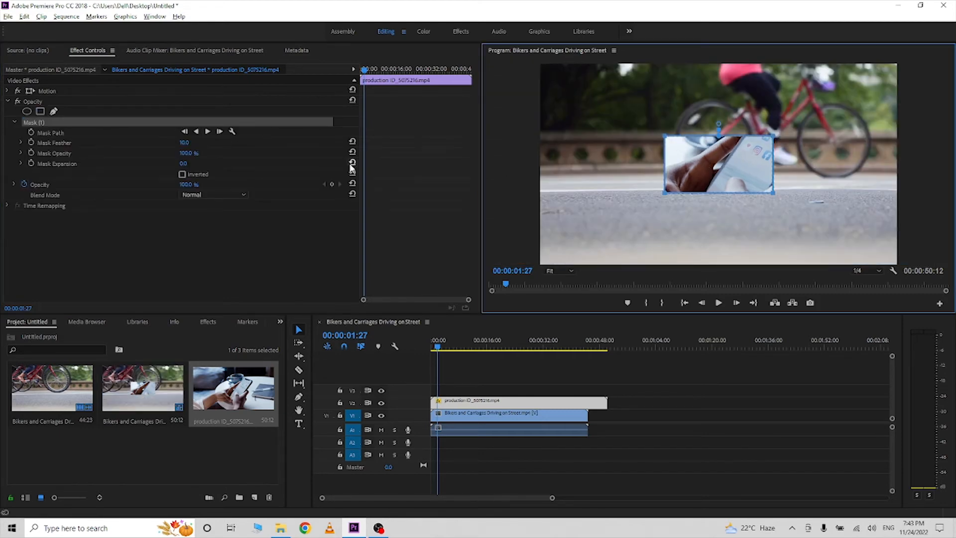
key("Delete")
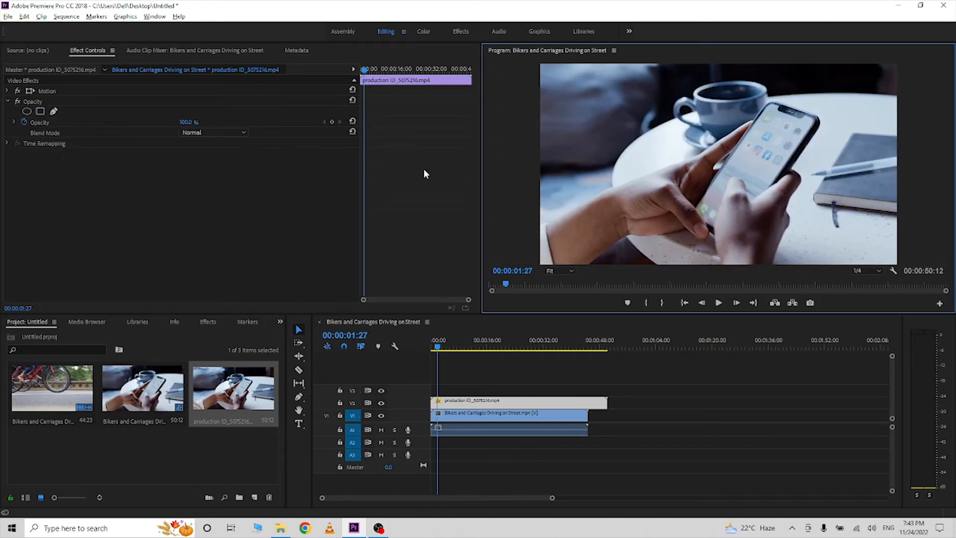
Step: Start a free-draw mask over the phone clip with straight-edged corner points, and undo the last points placed
left_click(54, 111)
left_click(654, 83)
left_click(874, 127)
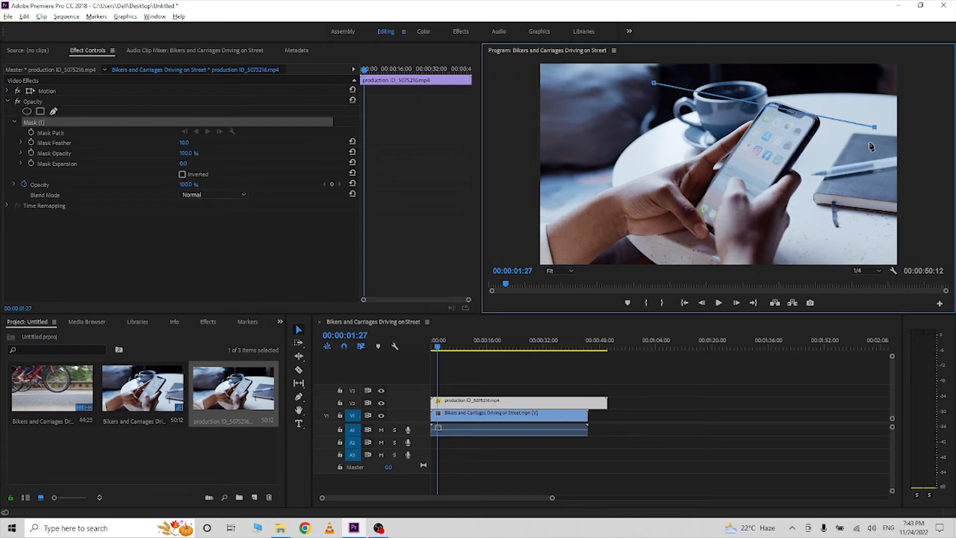
left_click(610, 187)
left_click(642, 114)
key("ctrl+z")
key("ctrl+z")
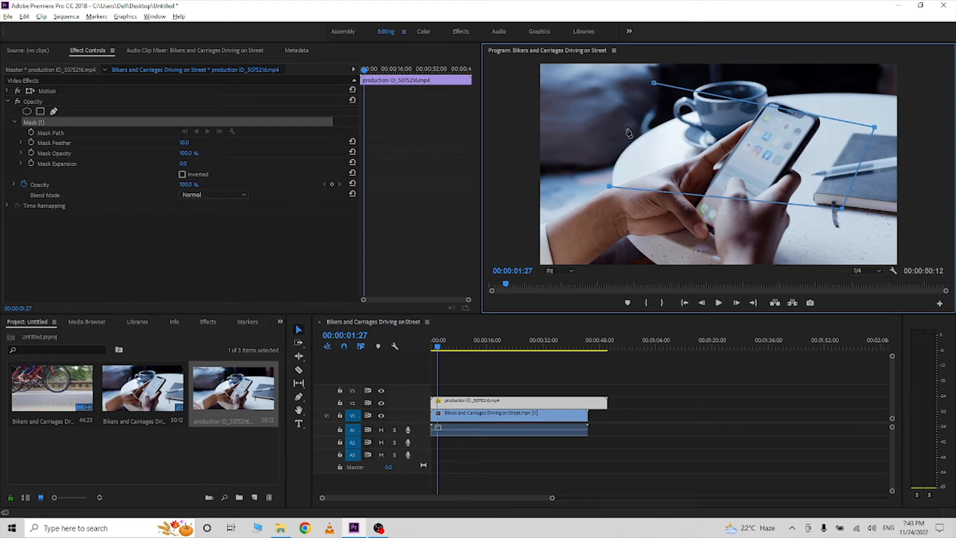
Step: Draw the mask as an irregular closed shape around the cup, phone and hand, mixing straight corners with curved points
left_click_drag(838, 200, 843, 193)
left_click(825, 207)
left_click_drag(786, 198, 783, 188)
left_click(769, 170)
left_click(709, 203)
left_click_drag(645, 199, 631, 194)
left_click_drag(609, 174, 615, 135)
left_click_drag(585, 107, 595, 90)
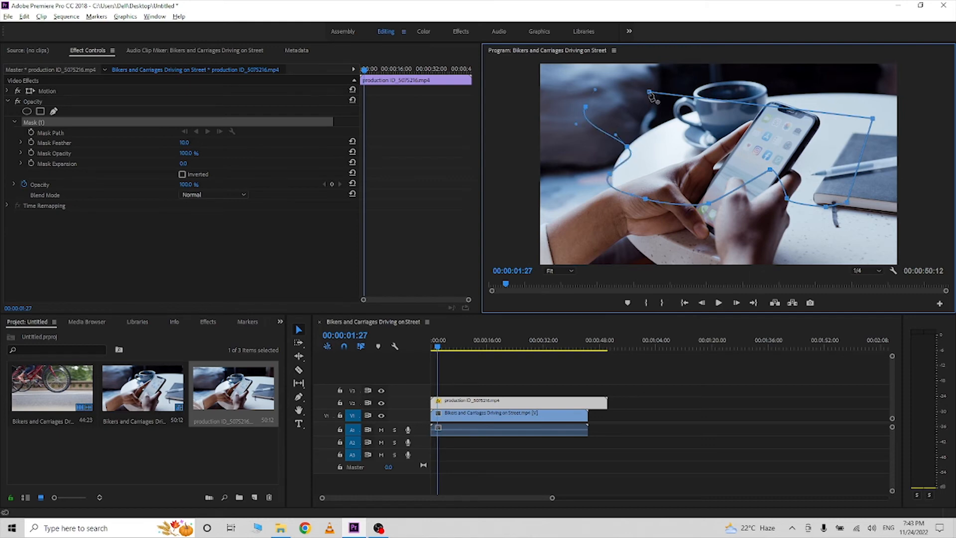
left_click(649, 93)
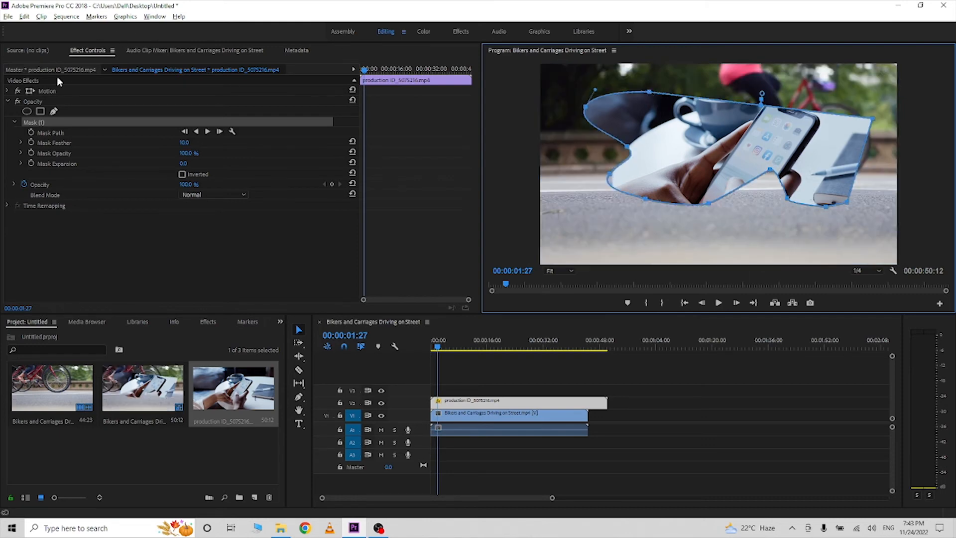
Step: Shift the free-drawn mask slightly left in the frame and go to 00:00:01:21 in the sequence
mouse_move(706, 134)
left_mouse_down()
mouse_move(705, 172)
mouse_move(697, 134)
left_mouse_up()
left_click(428, 345)
left_click(437, 345)
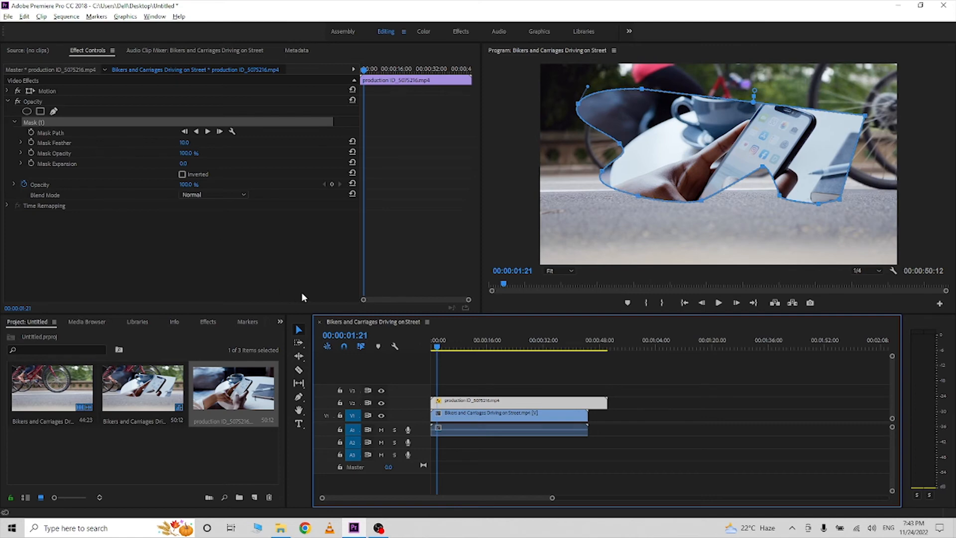
Step: Turn on mask path animation with a keyframe at 00:00:01:21 and add another keyframe at 00:00:04:24
left_click(32, 132)
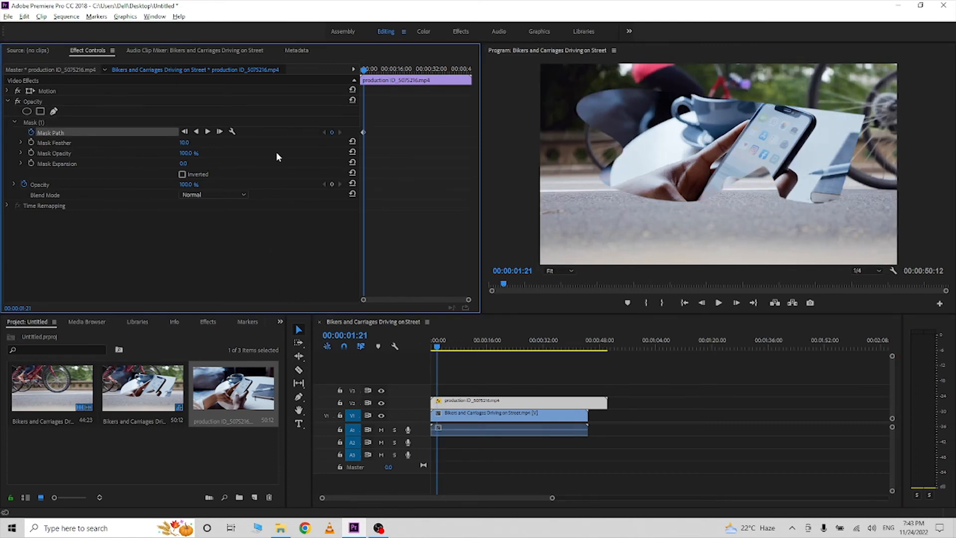
left_click(350, 124)
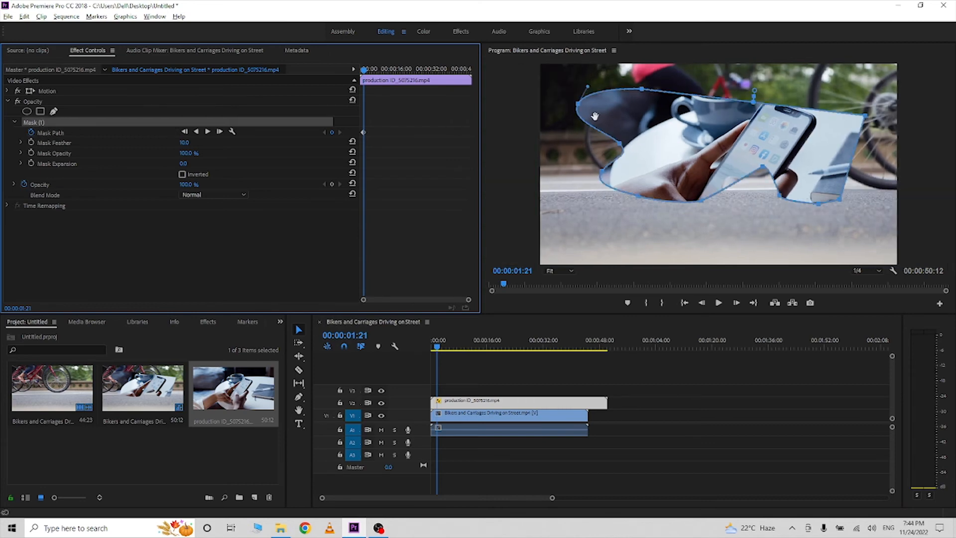
left_click_drag(436, 347, 447, 347)
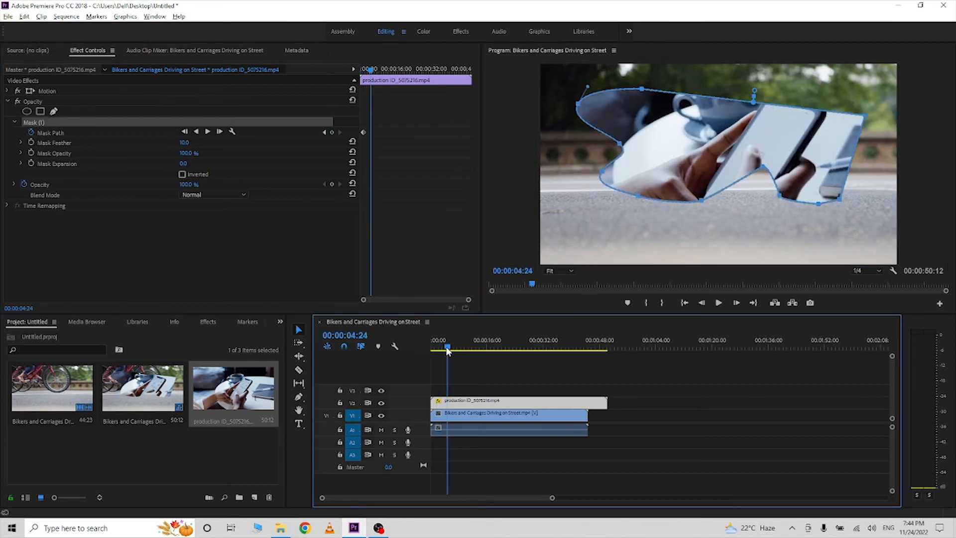
left_click(332, 133)
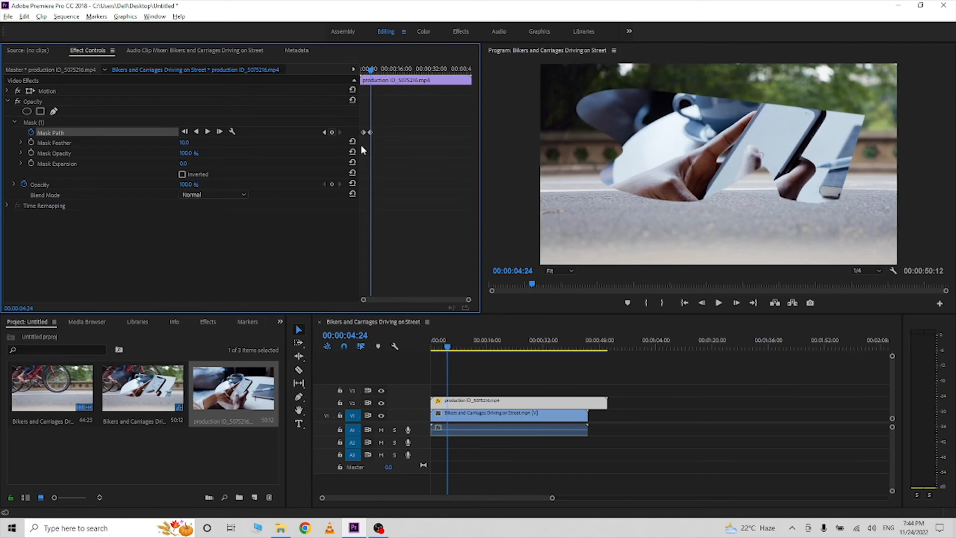
Step: At 00:00:07:02, reshape the mask by pulling two lower-edge points down and adjusting the curve at its left notch
left_click_drag(447, 350, 455, 349)
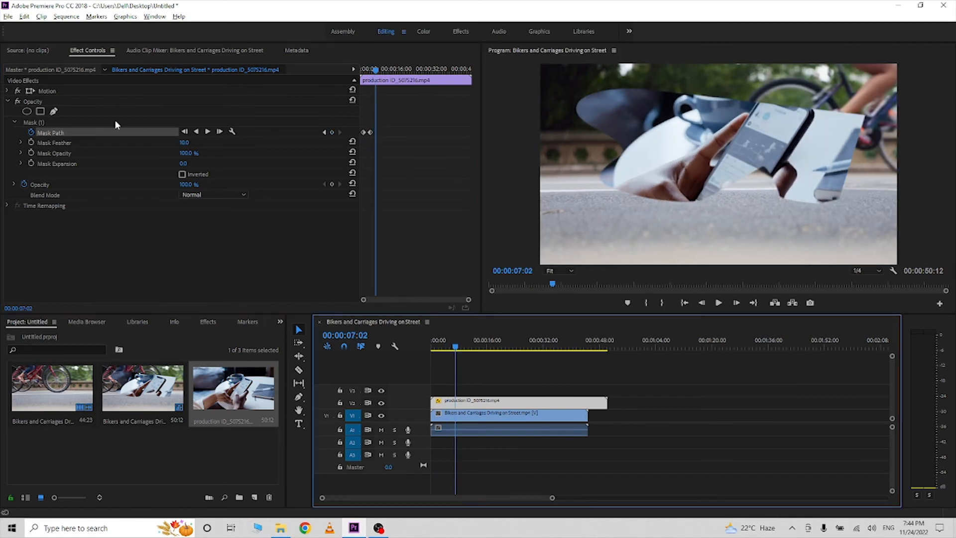
left_click(73, 122)
left_click_drag(701, 201, 703, 232)
left_click_drag(764, 171, 762, 234)
left_click(615, 143)
left_click_drag(607, 141, 553, 188)
Step: Play the sequence from the start to preview the animated mask path against an enlarged view of its keyframes
left_click_drag(455, 352, 423, 347)
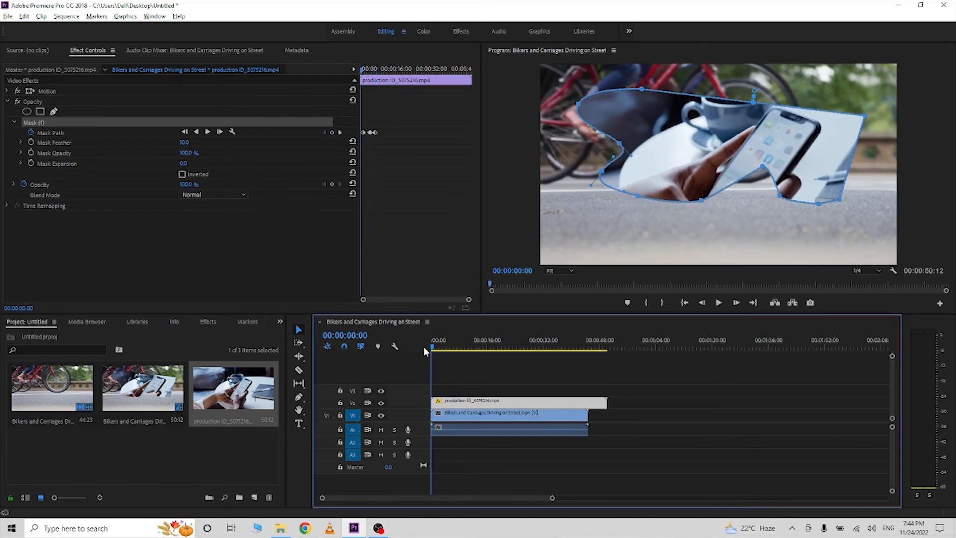
key("space")
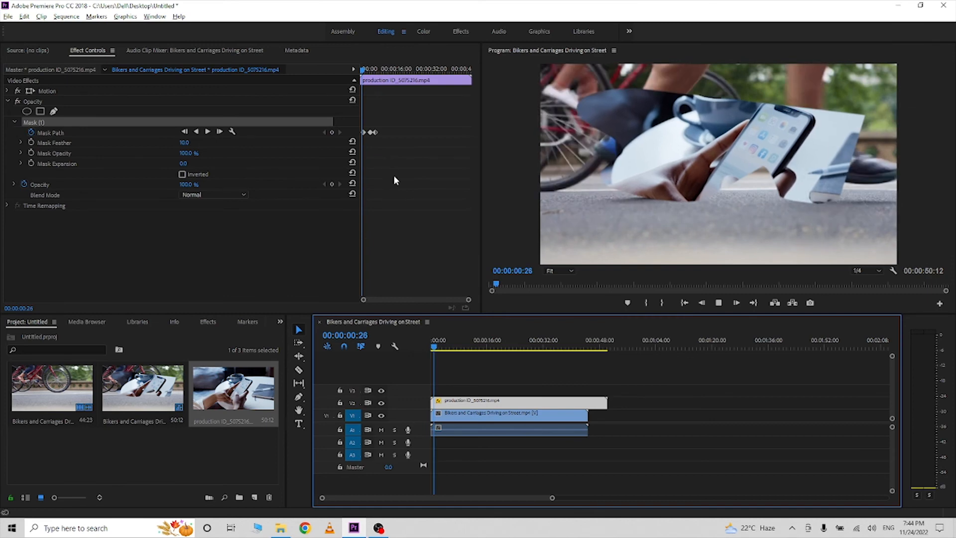
left_click_drag(468, 300, 420, 299)
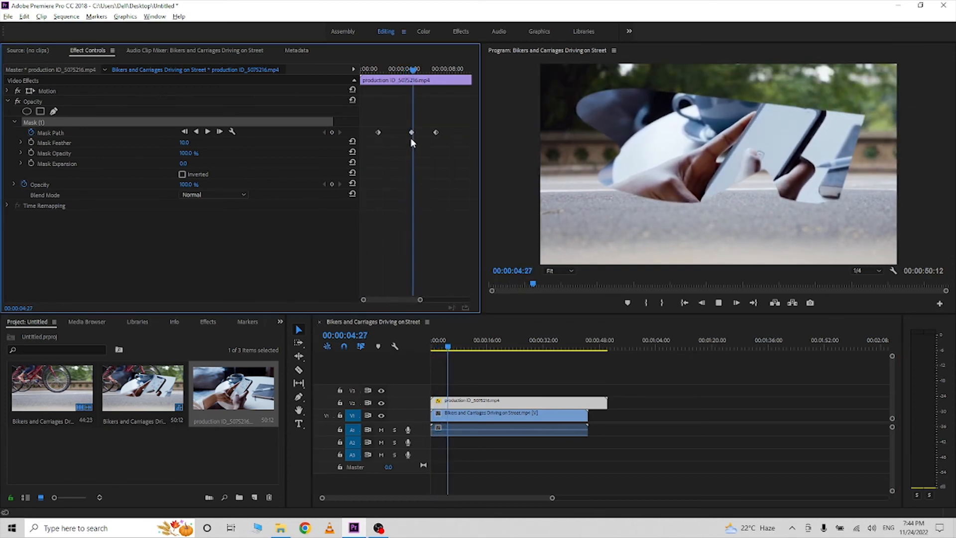